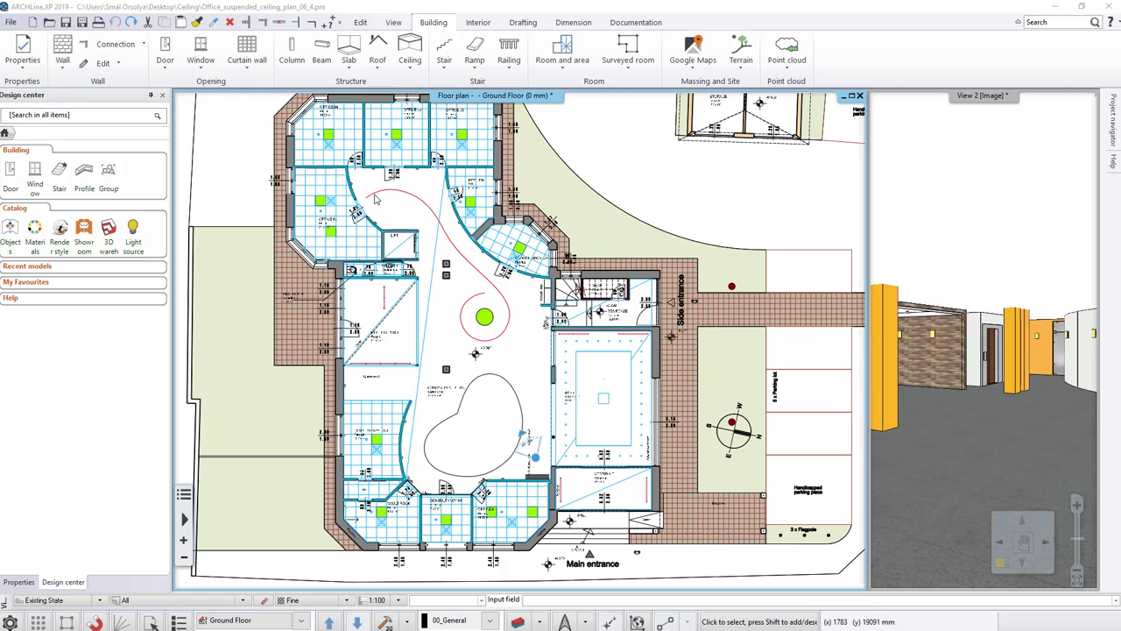
# Cut a hole in the central plain ceiling from the closed freeform outline, detected by a point inside it.
pyautogui.click(430, 302)
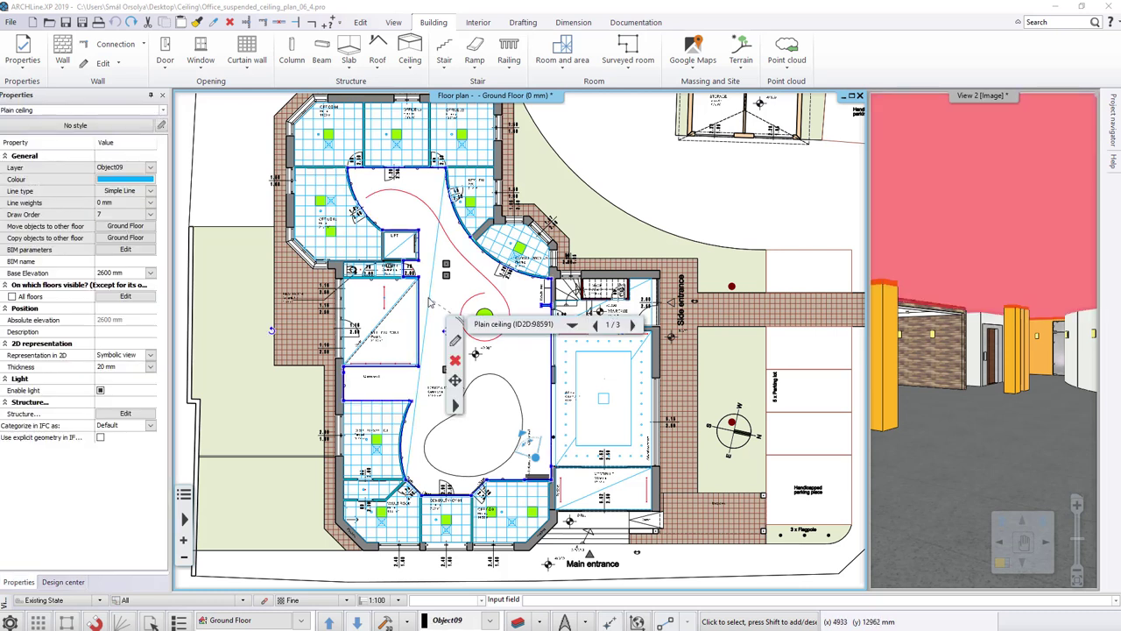
pyautogui.rightClick(461, 395)
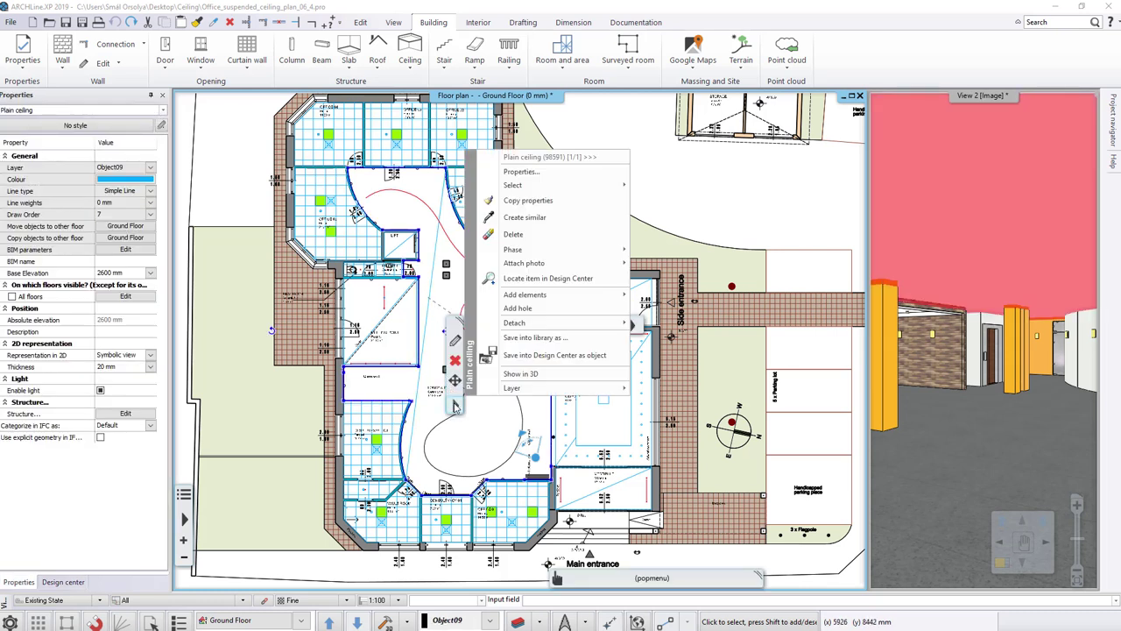
pyautogui.click(519, 308)
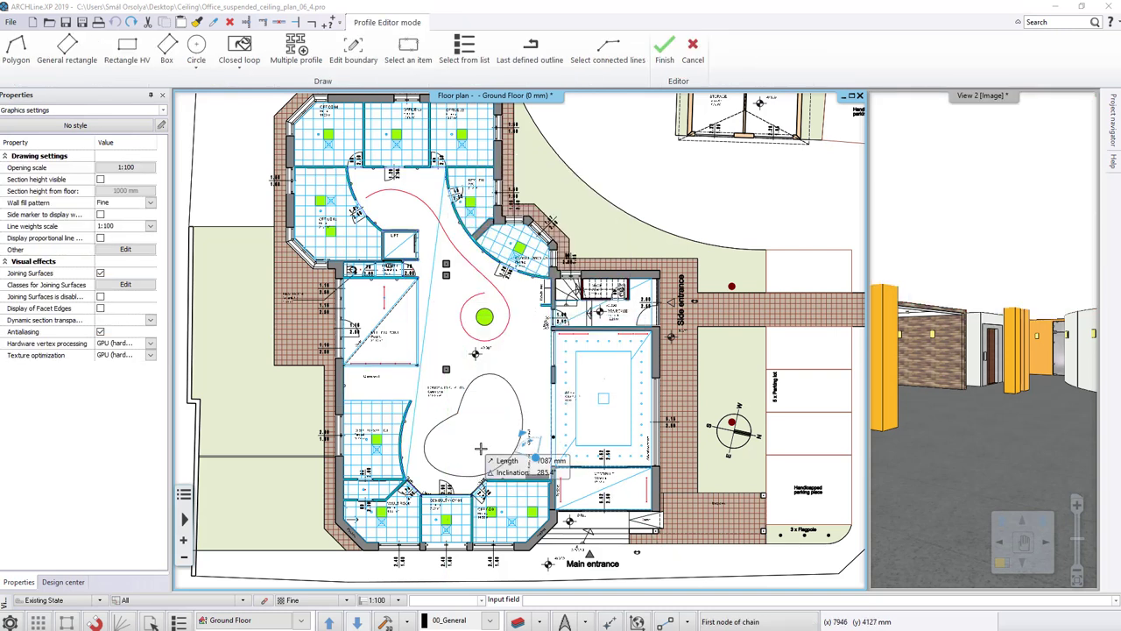
pyautogui.click(240, 68)
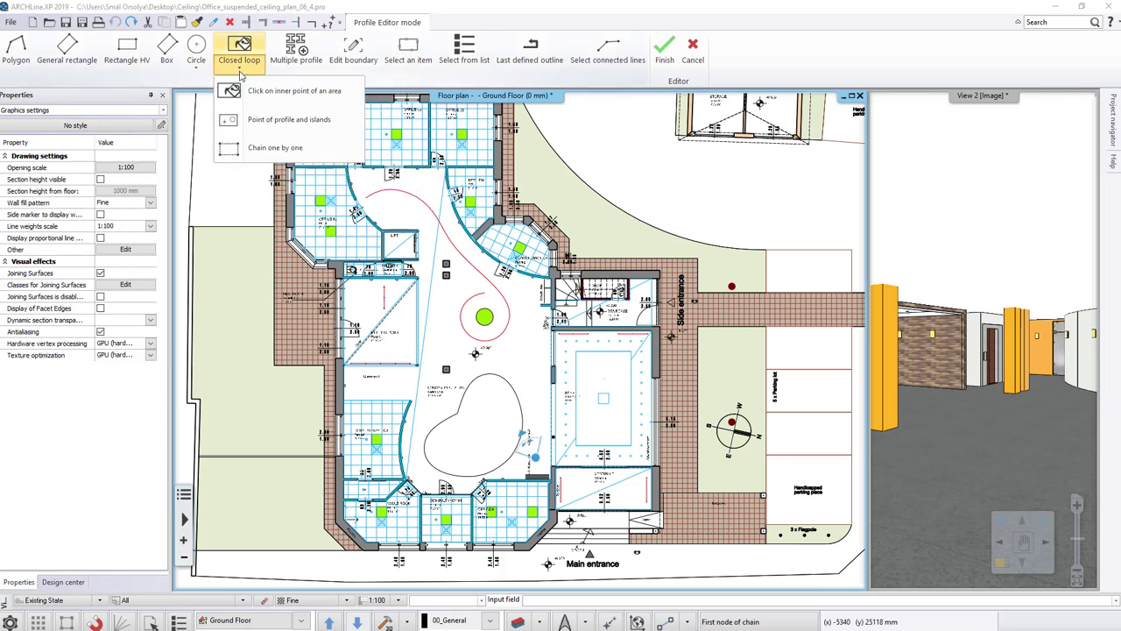
pyautogui.click(340, 93)
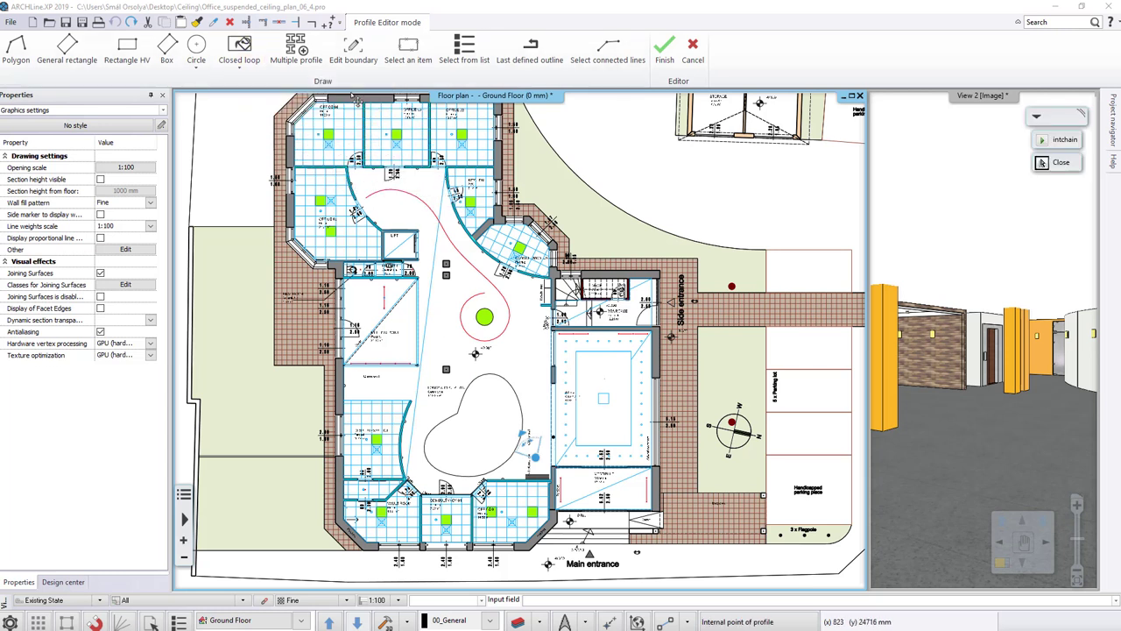
pyautogui.click(482, 428)
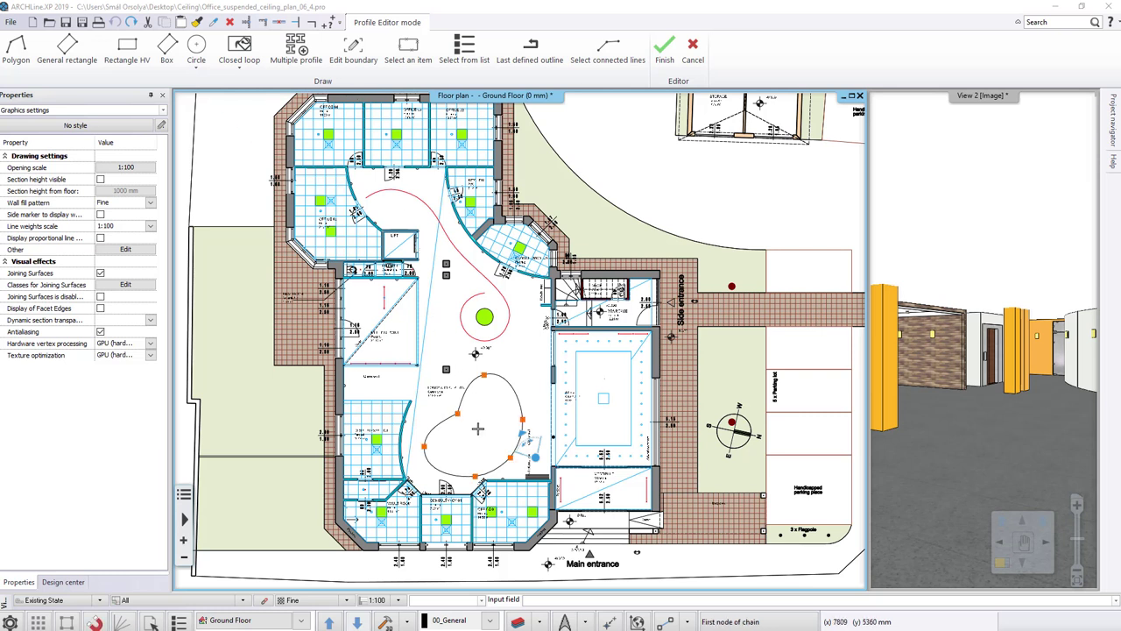
pyautogui.press('Return')
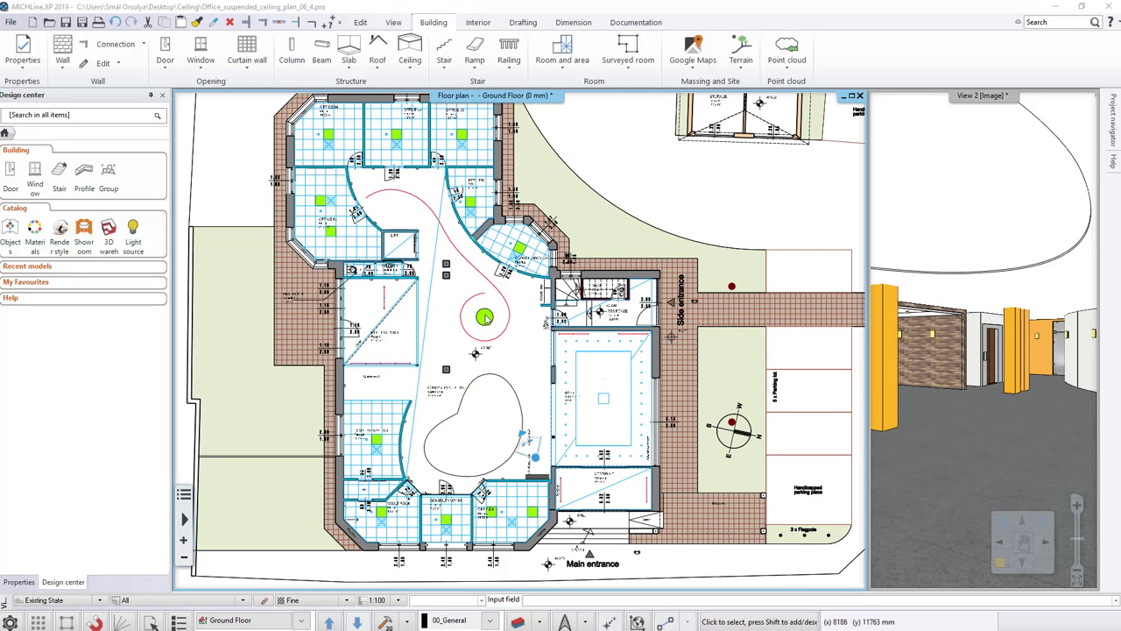
# Cut a second hole in the same plain ceiling using the closed outline of the green circle.
pyautogui.click(432, 310)
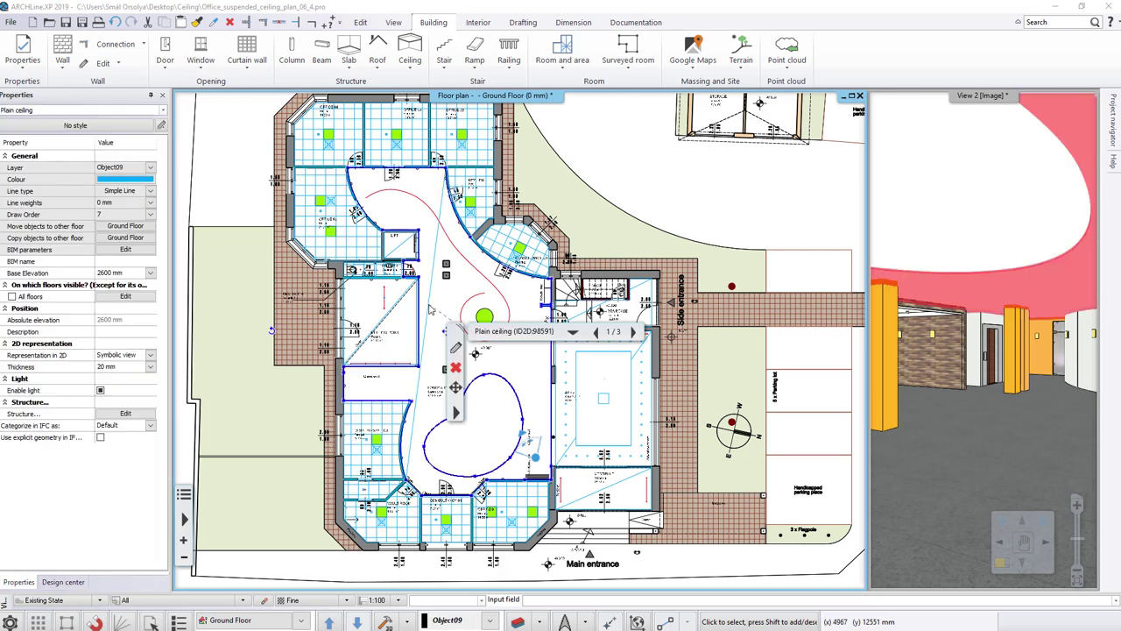
pyautogui.rightClick(455, 412)
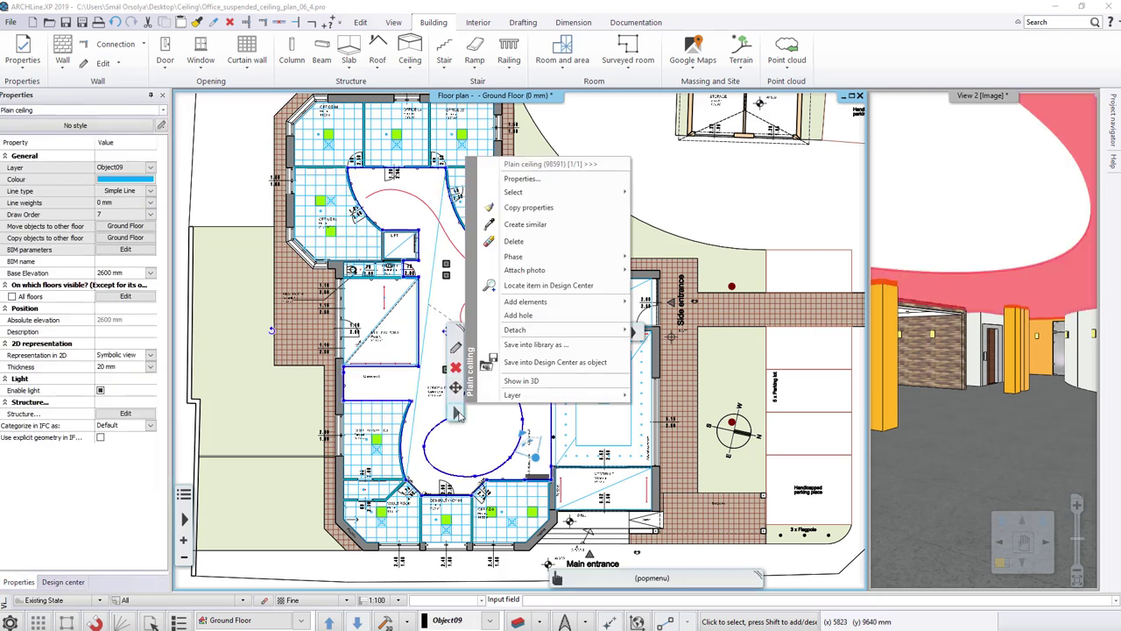
pyautogui.click(518, 315)
pyautogui.click(239, 48)
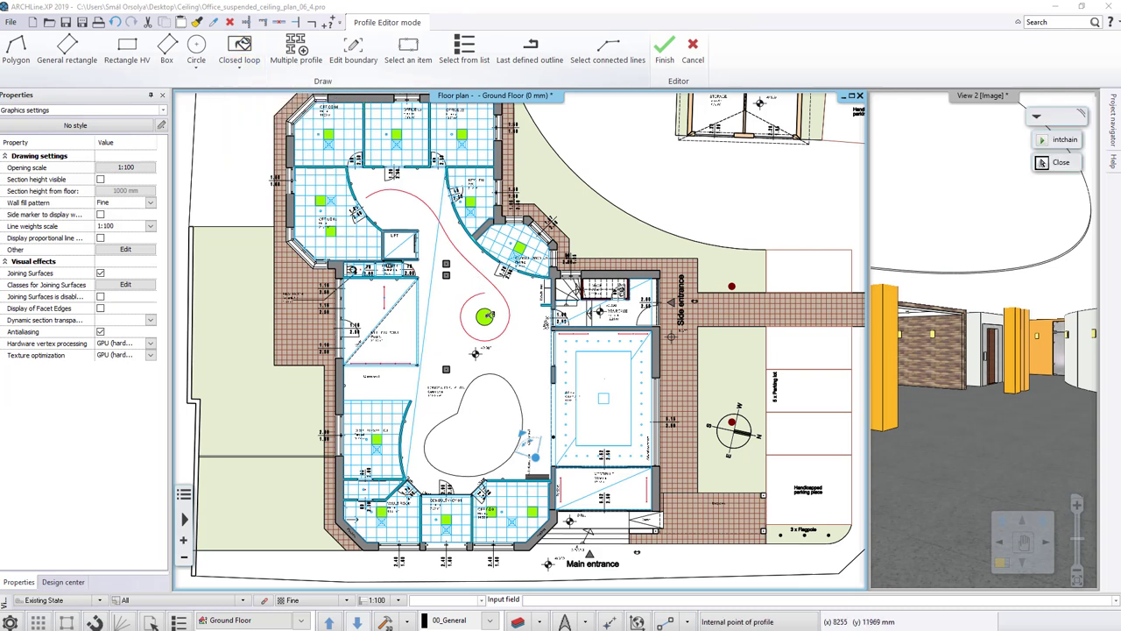
pyautogui.click(474, 279)
pyautogui.press('Return')
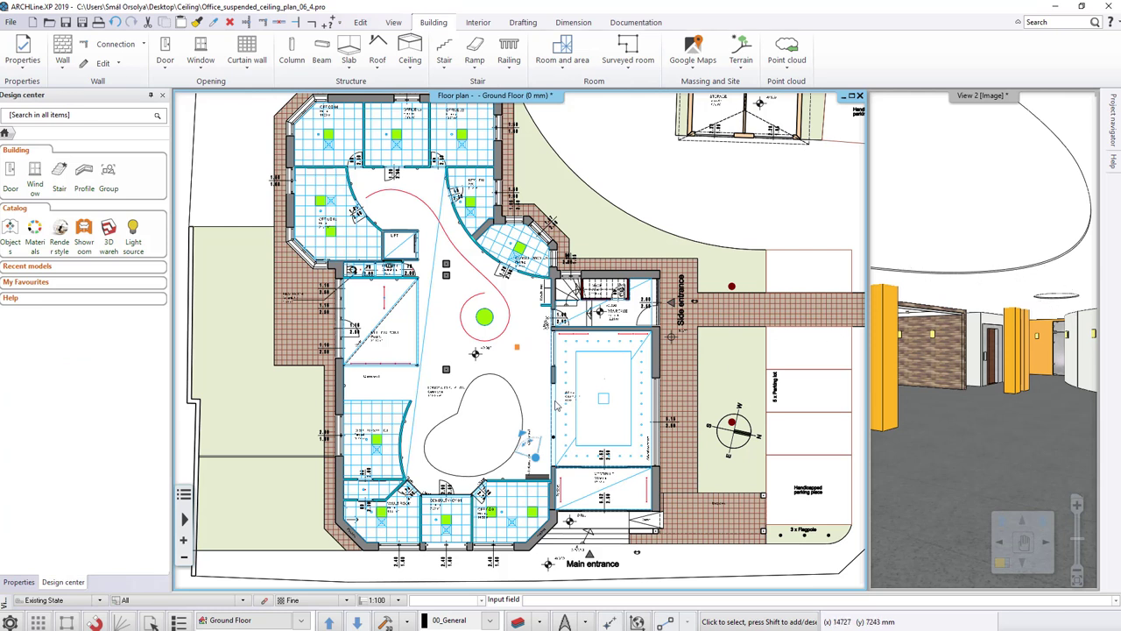
# In the plain ceiling's hole and inset settings, fill the large freeform hole with the Plain ceiling object.
pyautogui.click(426, 343)
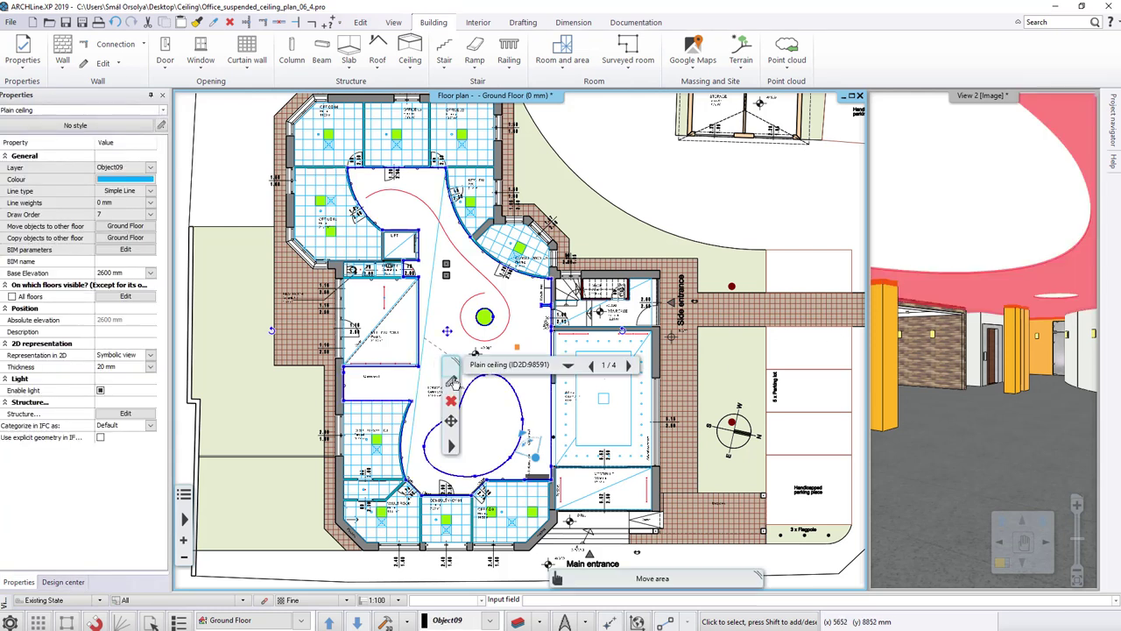
pyautogui.click(556, 576)
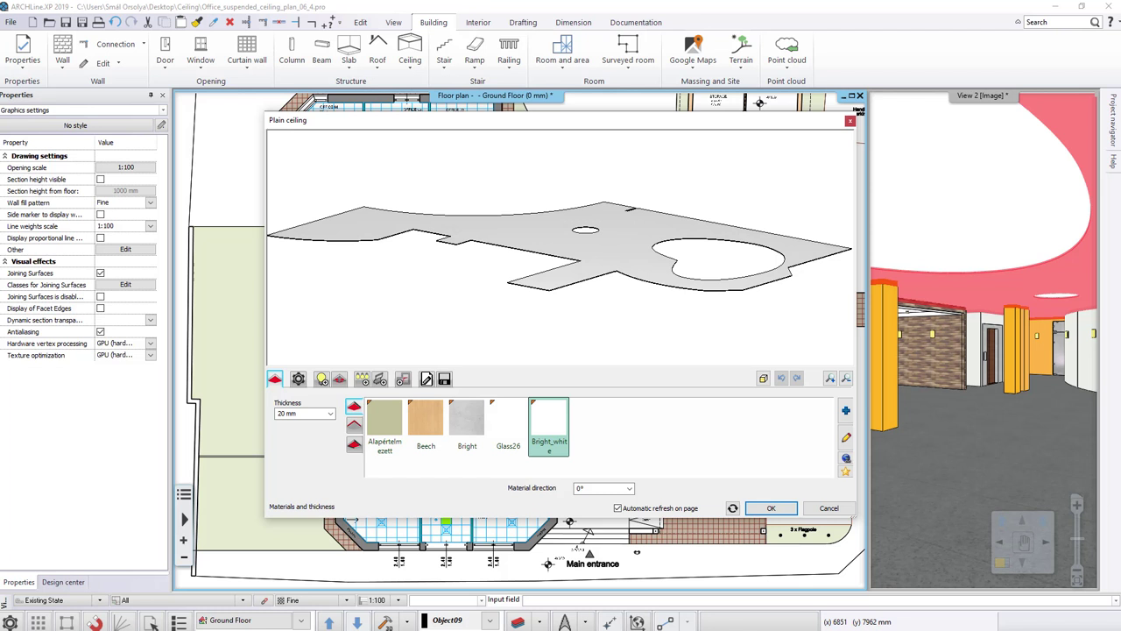
pyautogui.click(402, 378)
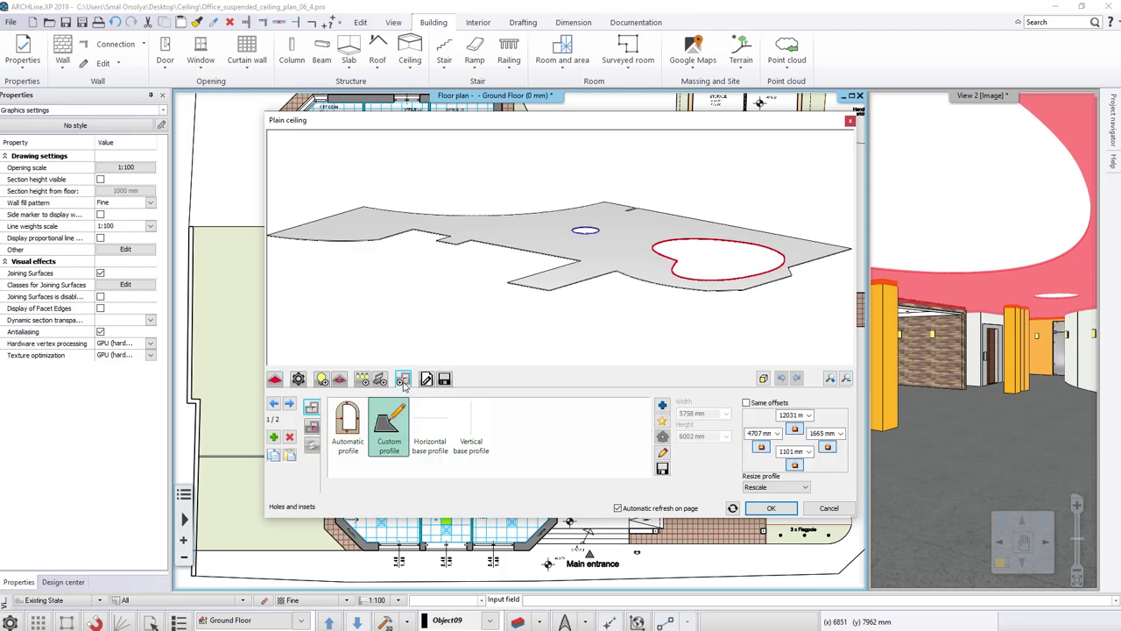
pyautogui.click(272, 406)
pyautogui.click(273, 405)
pyautogui.click(312, 426)
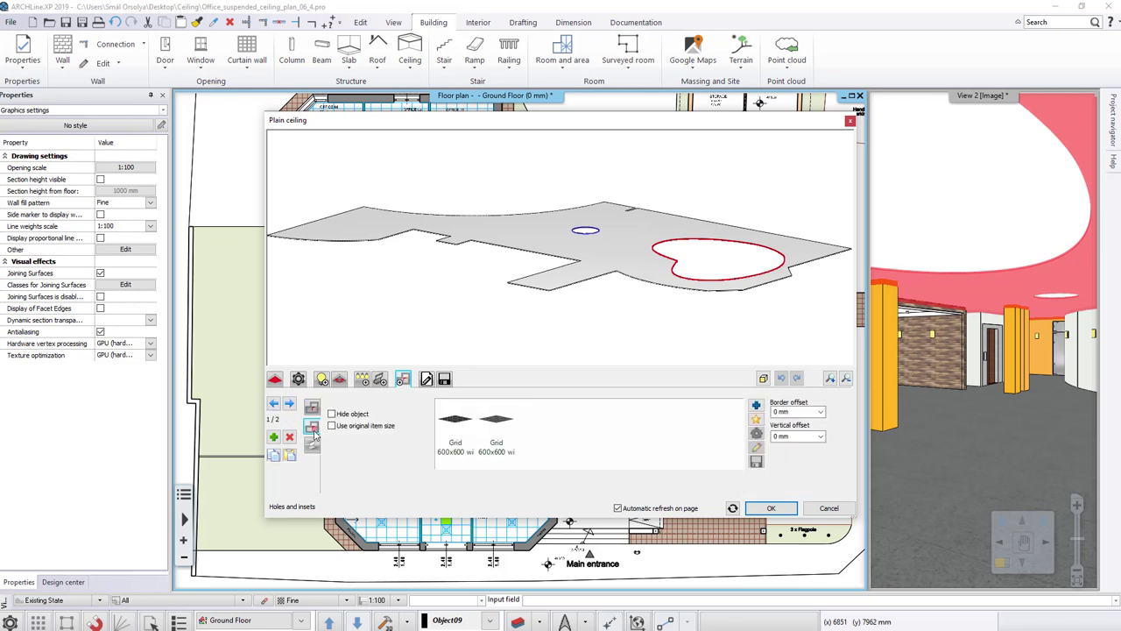
pyautogui.moveTo(549, 339); pyautogui.dragTo(577, 275)
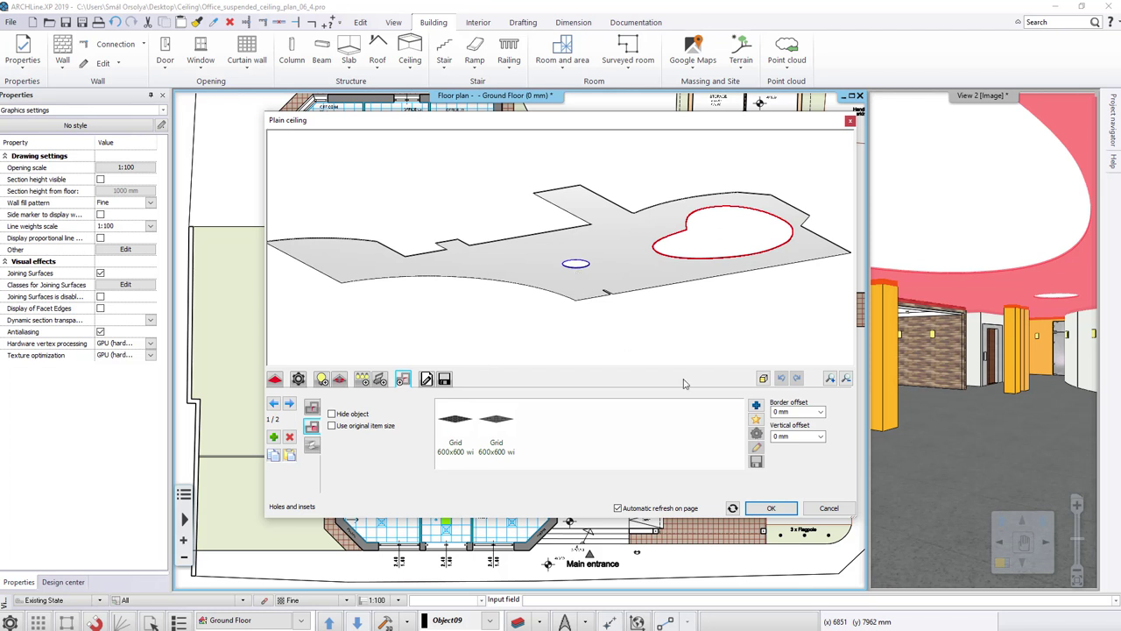
pyautogui.click(755, 406)
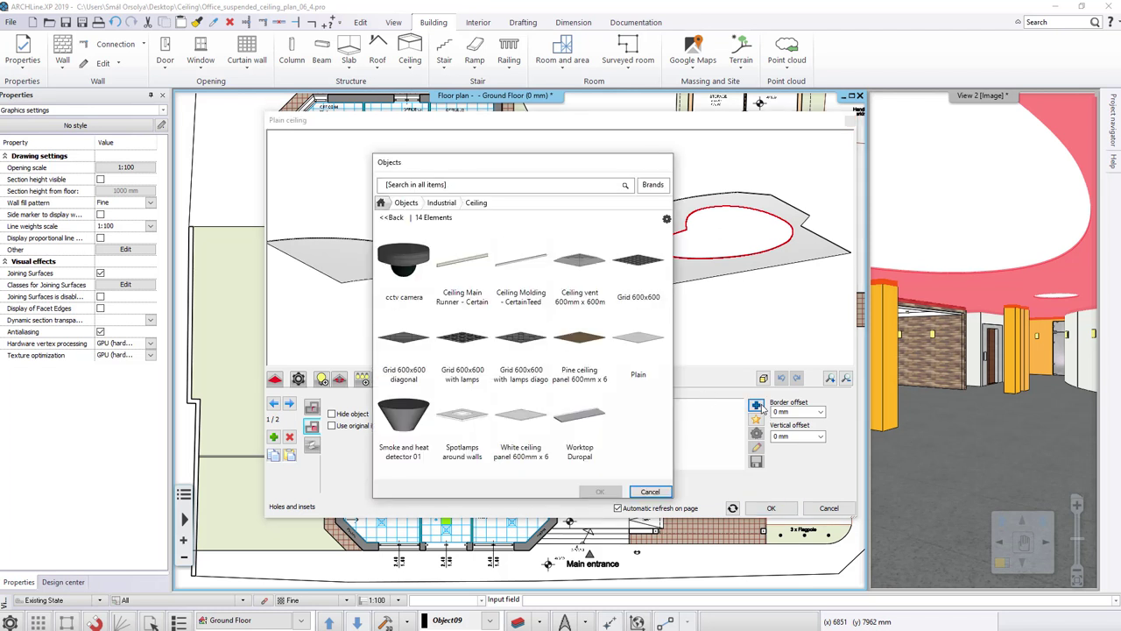
pyautogui.click(522, 422)
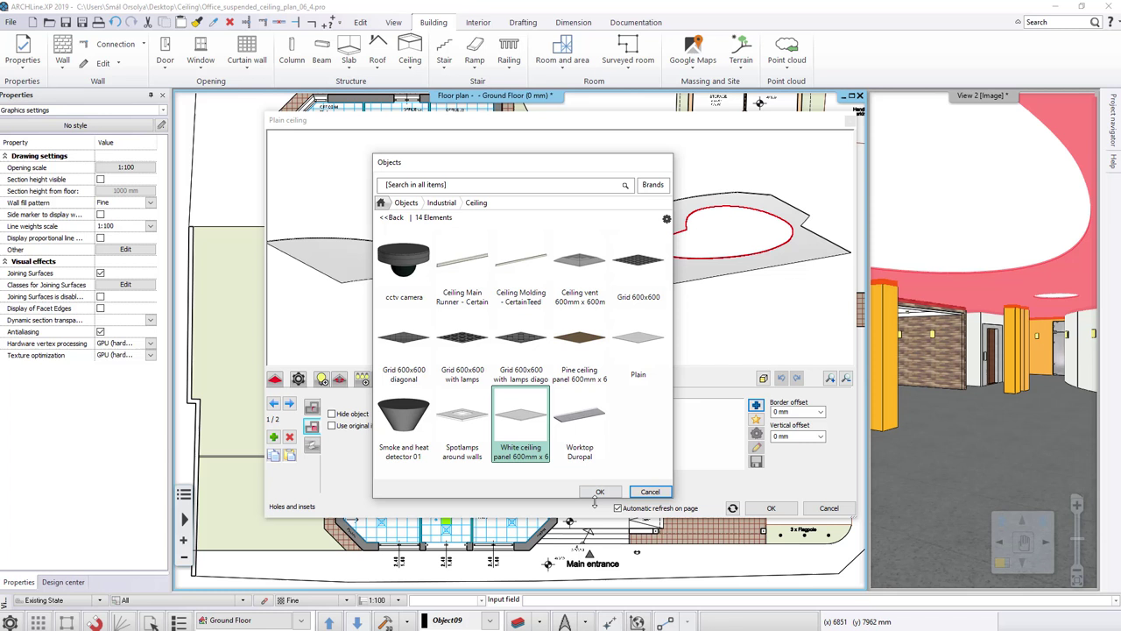
pyautogui.click(639, 351)
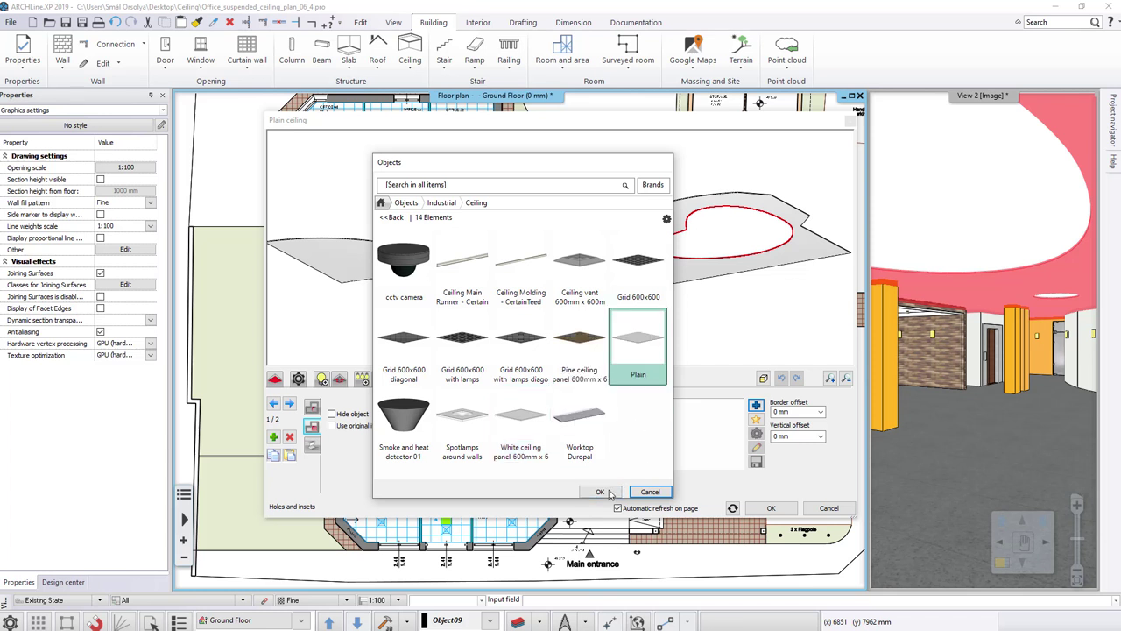
pyautogui.click(600, 492)
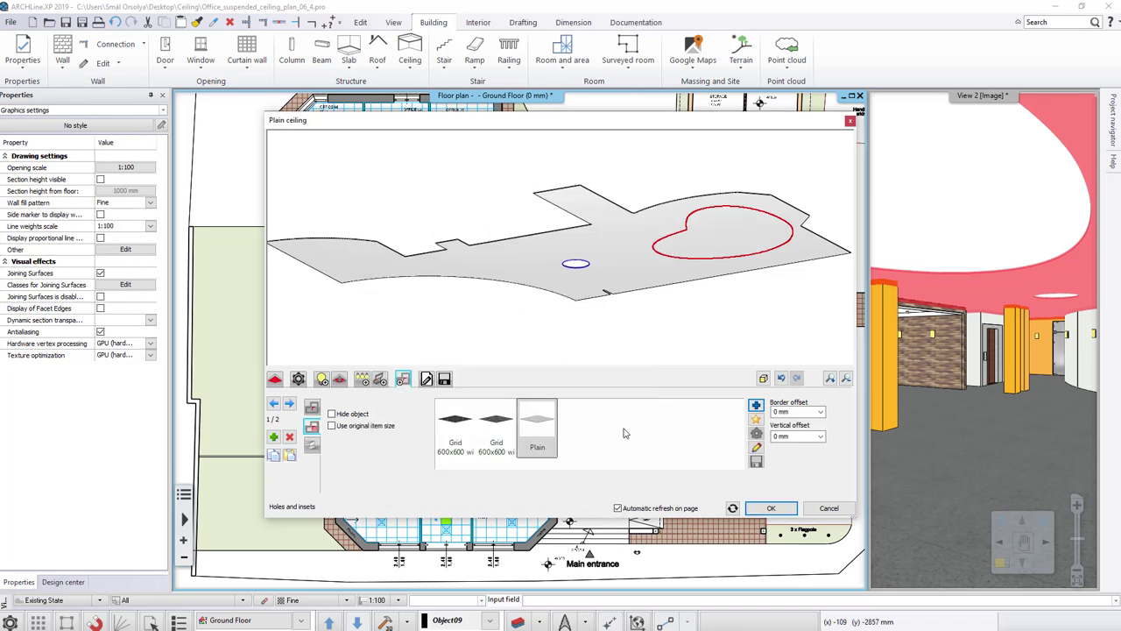
# Set the freeform inset's vertical offset to -300 mm and its border offset to 300 mm.
pyautogui.click(805, 436)
pyautogui.write('-300')
pyautogui.press('Return')
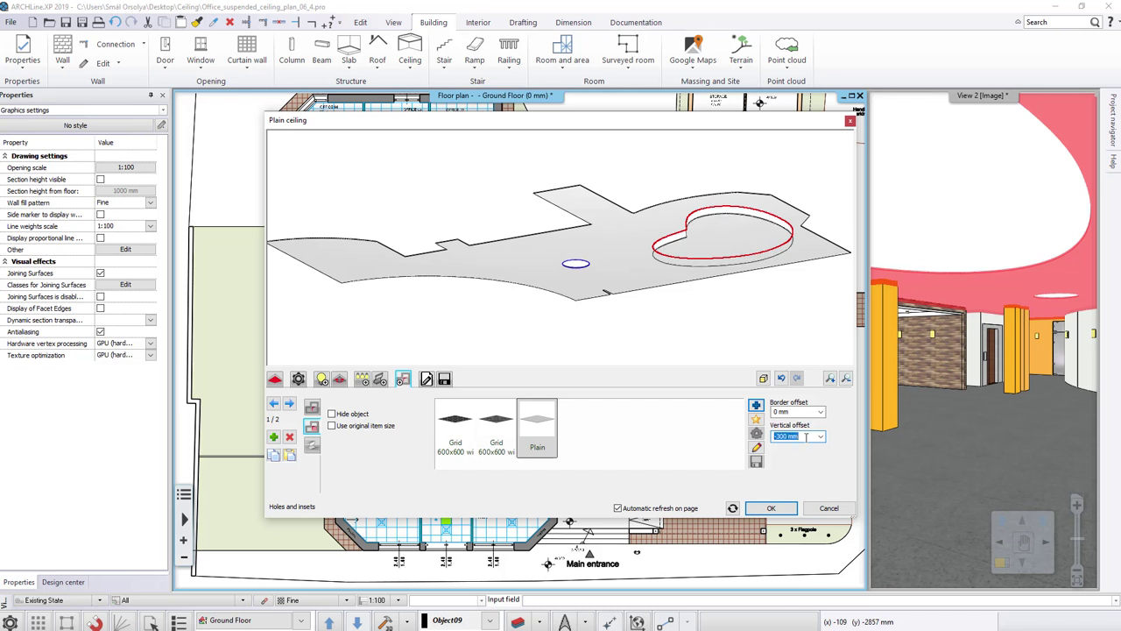
pyautogui.moveTo(787, 292)
pyautogui.mouseDown()
pyautogui.moveTo(787, 203)
pyautogui.moveTo(791, 297)
pyautogui.mouseUp()
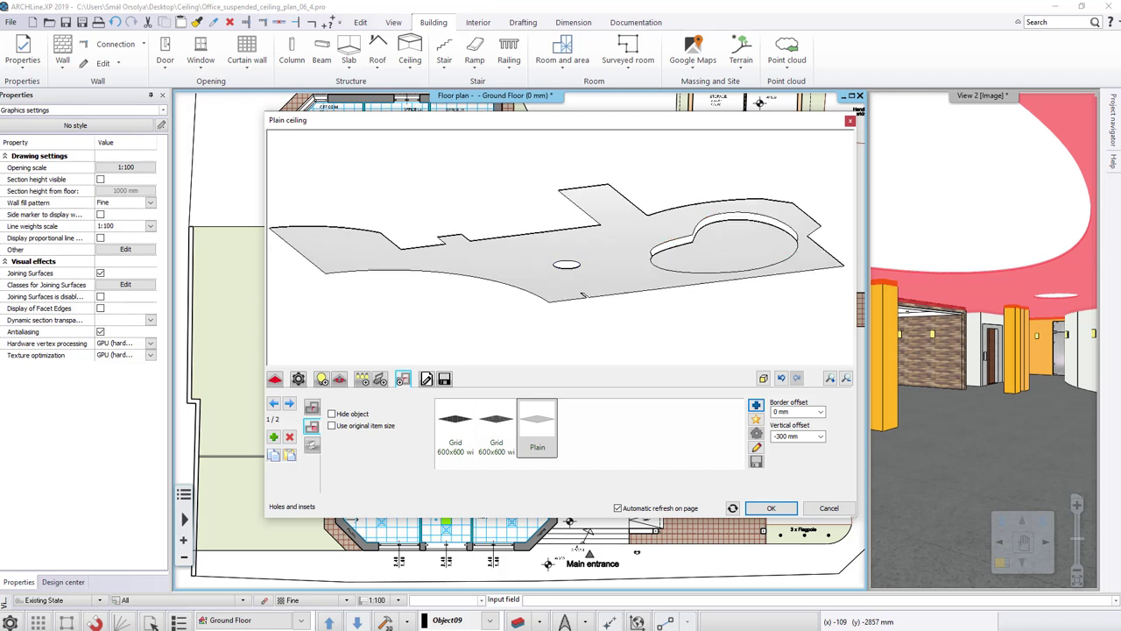
pyautogui.moveTo(778, 235); pyautogui.dragTo(777, 271)
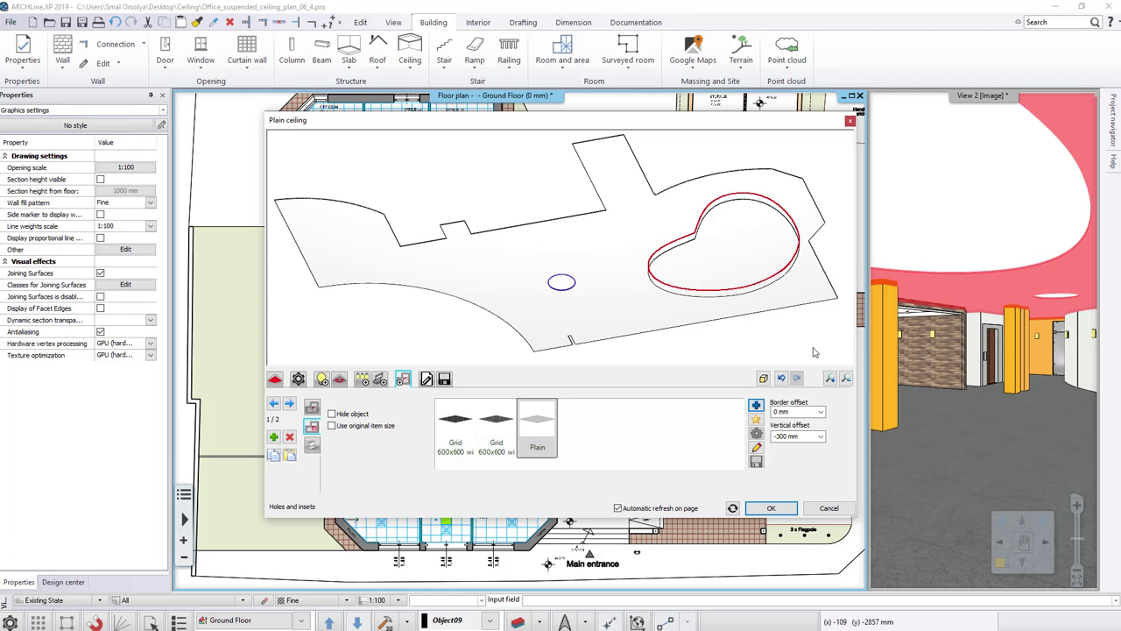
pyautogui.click(804, 411)
pyautogui.write('300')
pyautogui.press('Return')
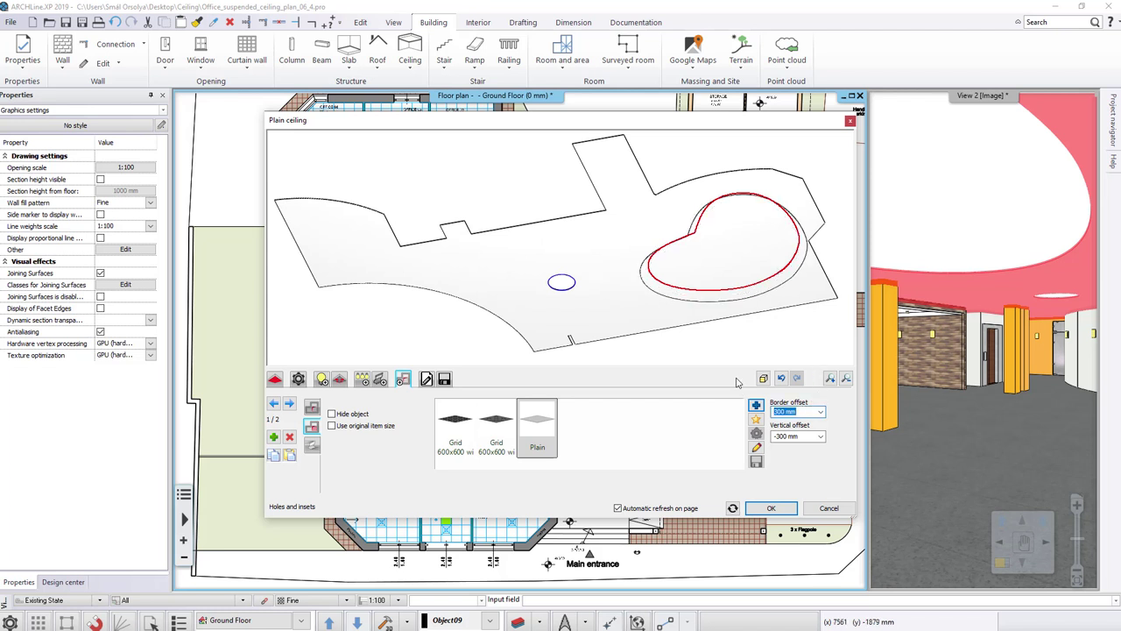
# Add the Simple border to the freeform hole with a profile height of 300 mm, applied to this component only without saving.
pyautogui.moveTo(727, 345)
pyautogui.mouseDown()
pyautogui.moveTo(746, 245)
pyautogui.moveTo(720, 311)
pyautogui.moveTo(714, 294)
pyautogui.moveTo(714, 350)
pyautogui.mouseUp()
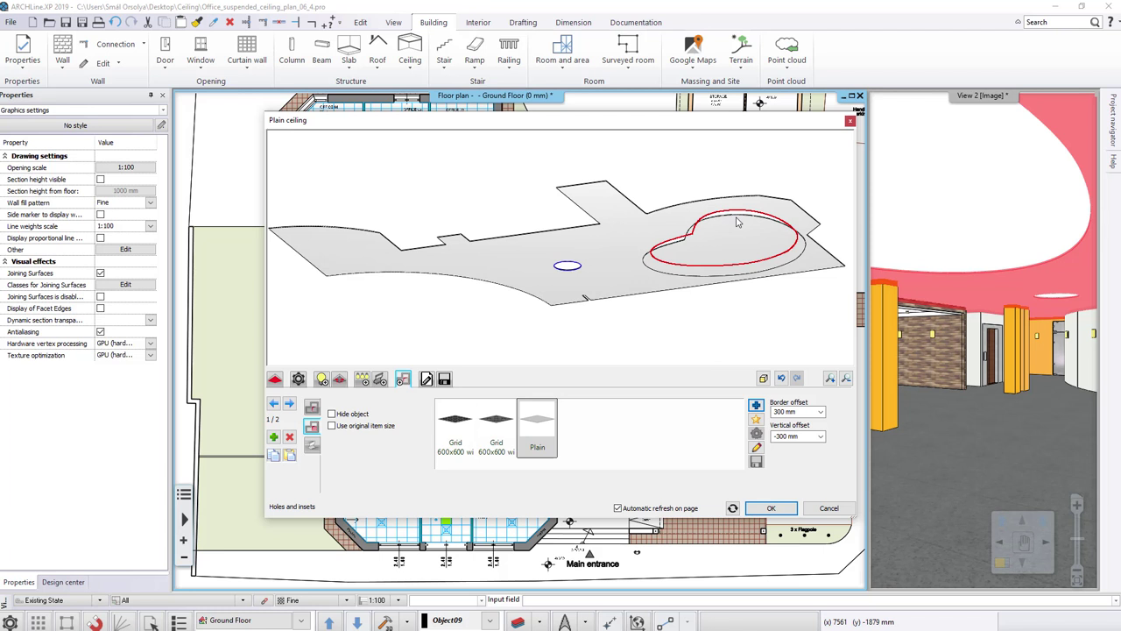
pyautogui.click(311, 447)
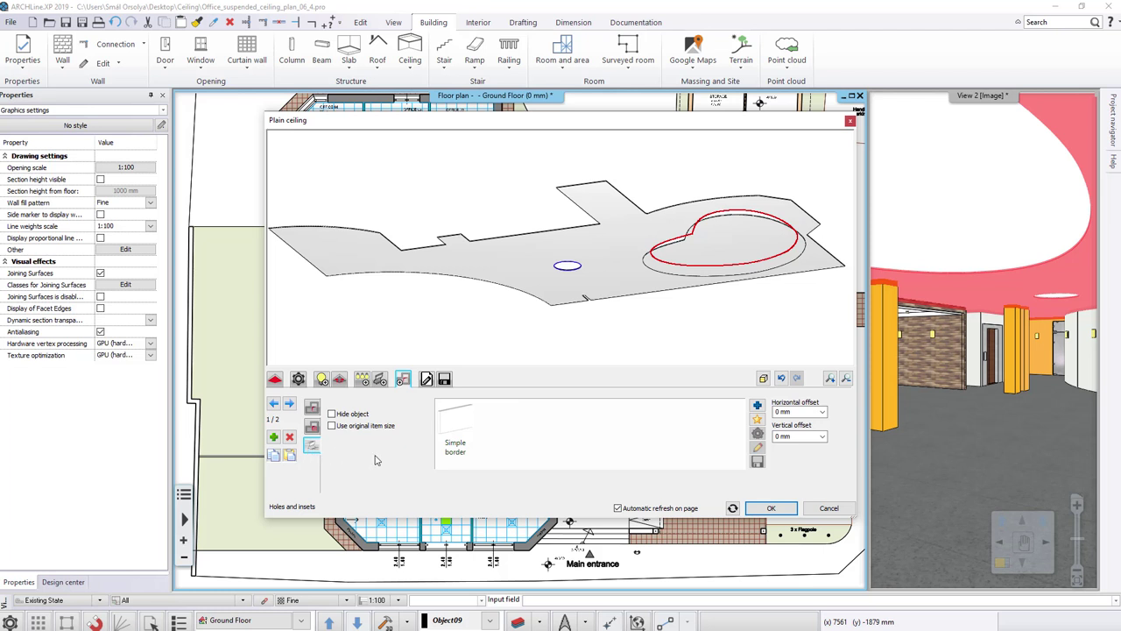
pyautogui.click(464, 446)
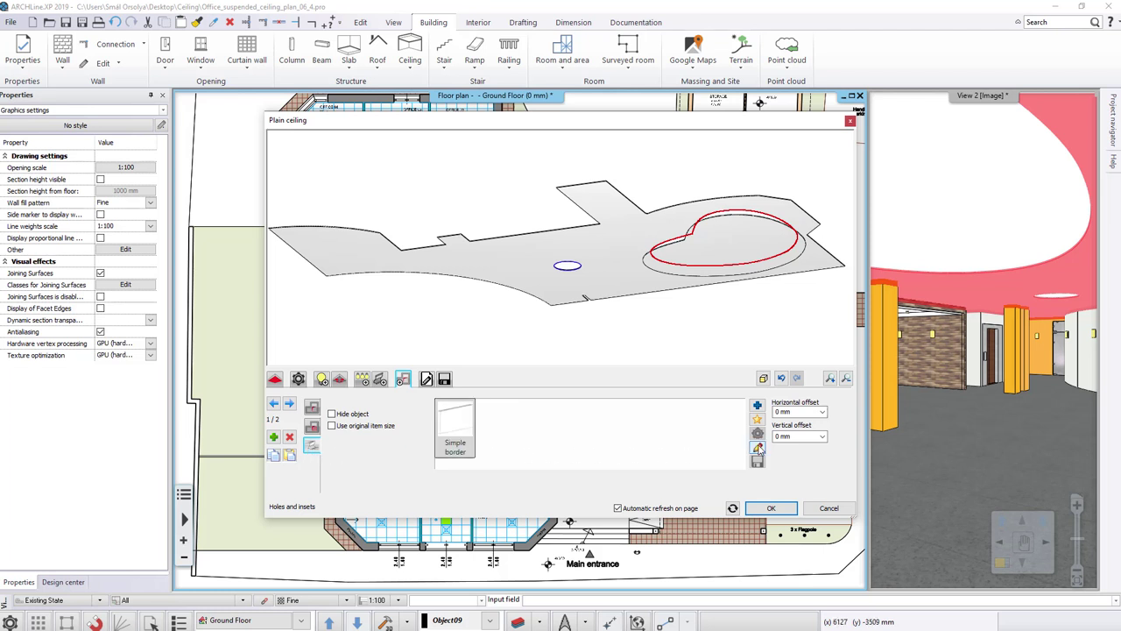
pyautogui.click(758, 448)
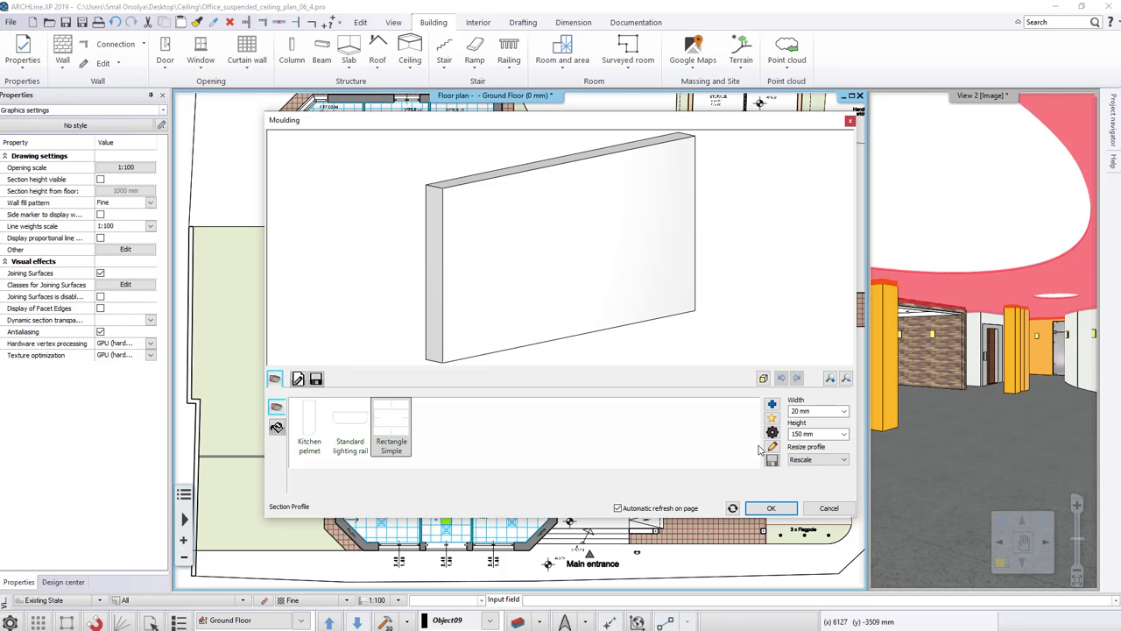
pyautogui.click(795, 434)
pyautogui.write('300')
pyautogui.click(771, 508)
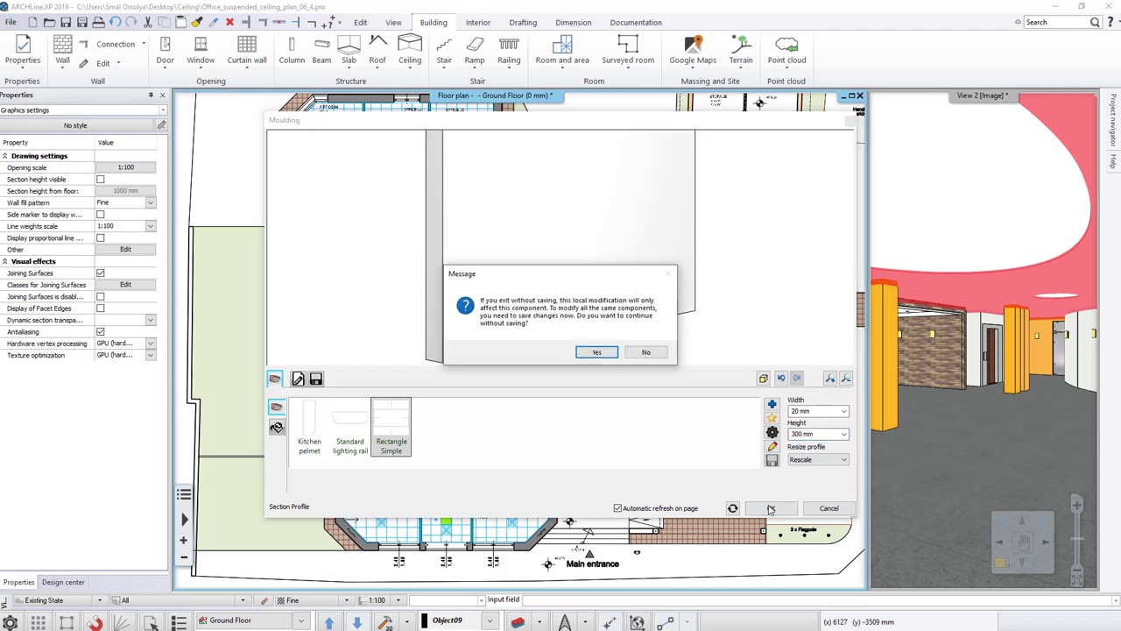
pyautogui.click(593, 352)
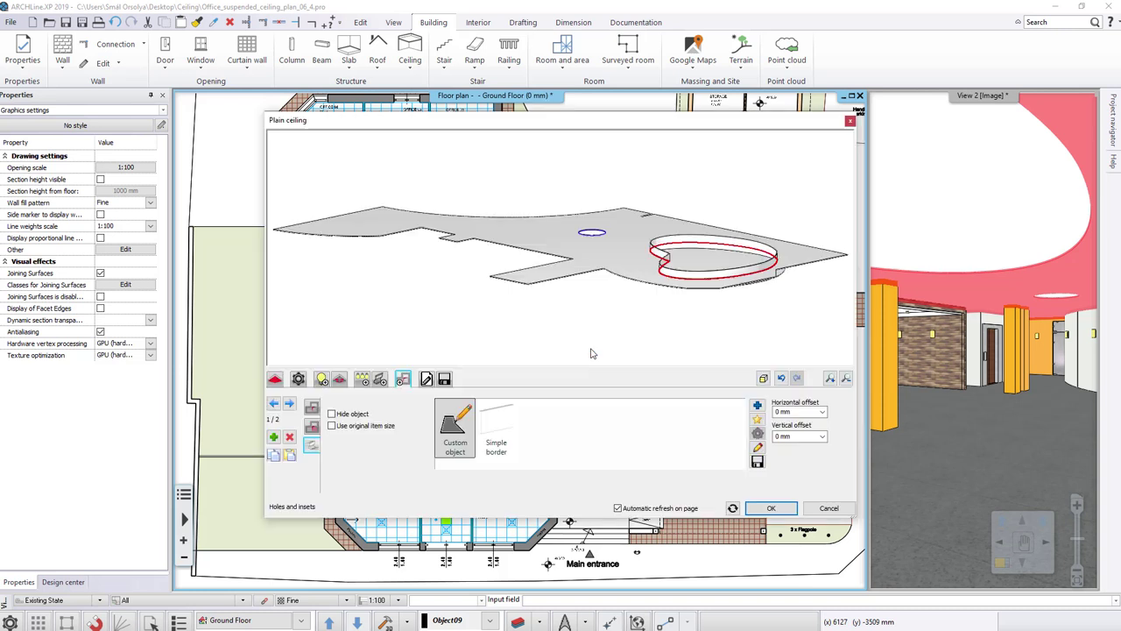
# Set the freeform hole border's vertical offset to -280 mm and its horizontal offset to 300 mm.
pyautogui.moveTo(661, 326); pyautogui.dragTo(694, 264)
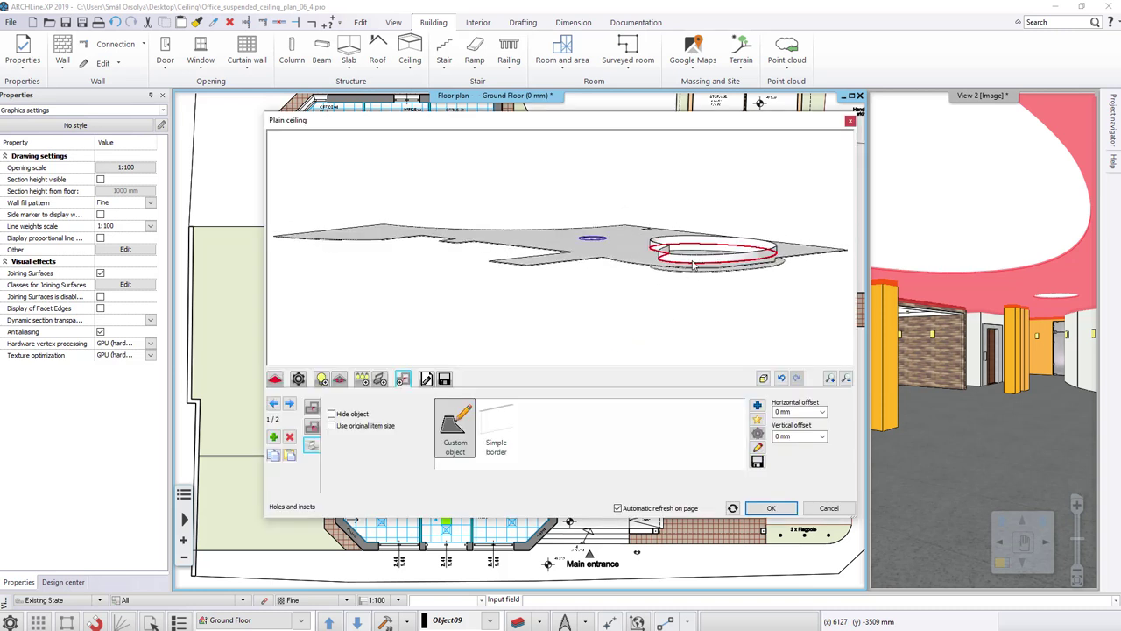
pyautogui.moveTo(665, 319); pyautogui.dragTo(712, 328)
pyautogui.click(792, 435)
pyautogui.write('-28')
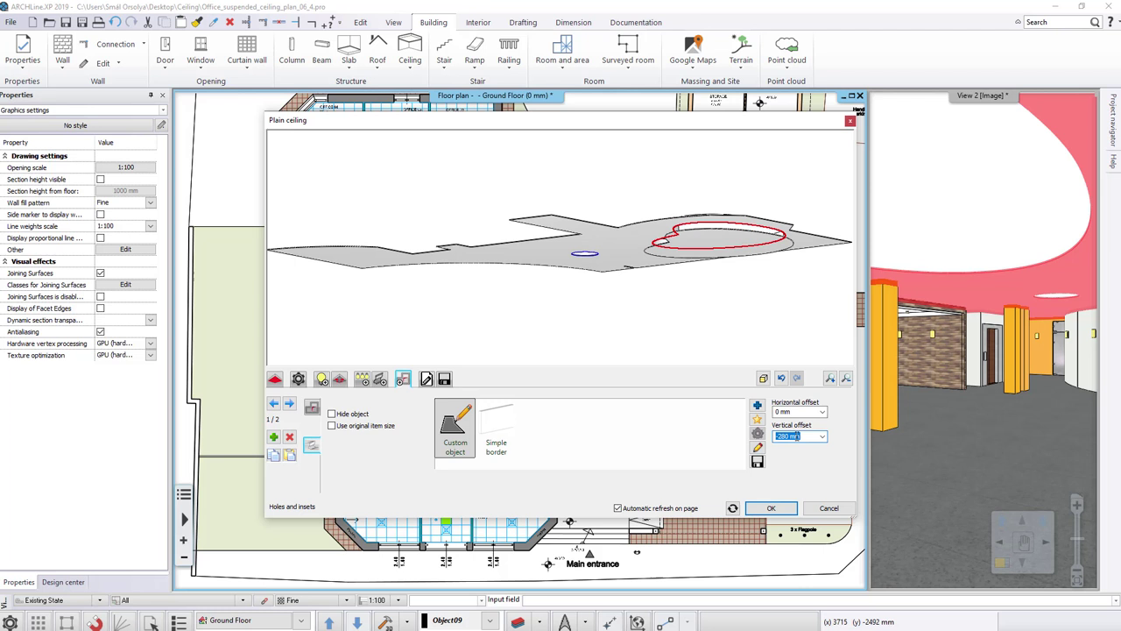
pyautogui.press('Return')
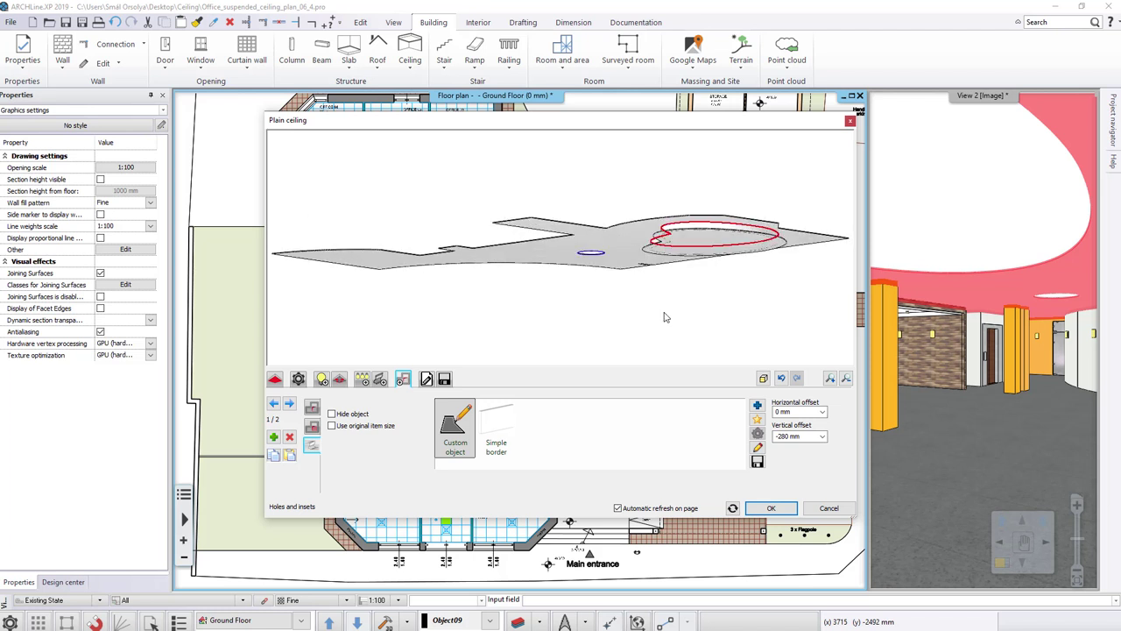
pyautogui.click(802, 412)
pyautogui.write('300')
pyautogui.press('Return')
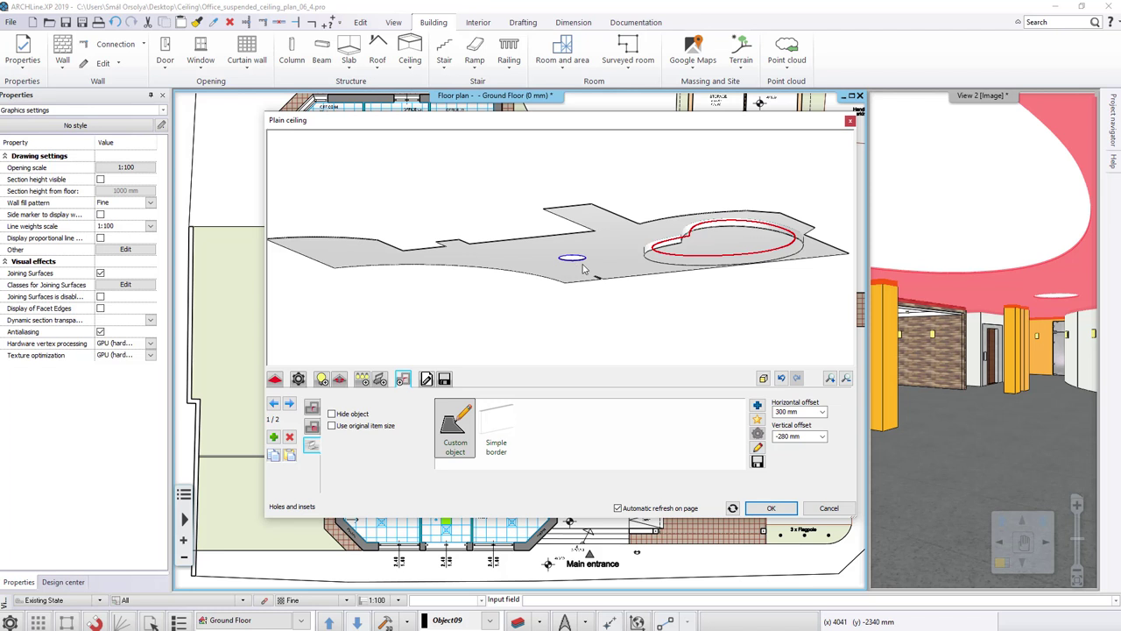
# Fill the small circular hole with the Plain ceiling object at a vertical offset of -300 mm.
pyautogui.click(312, 427)
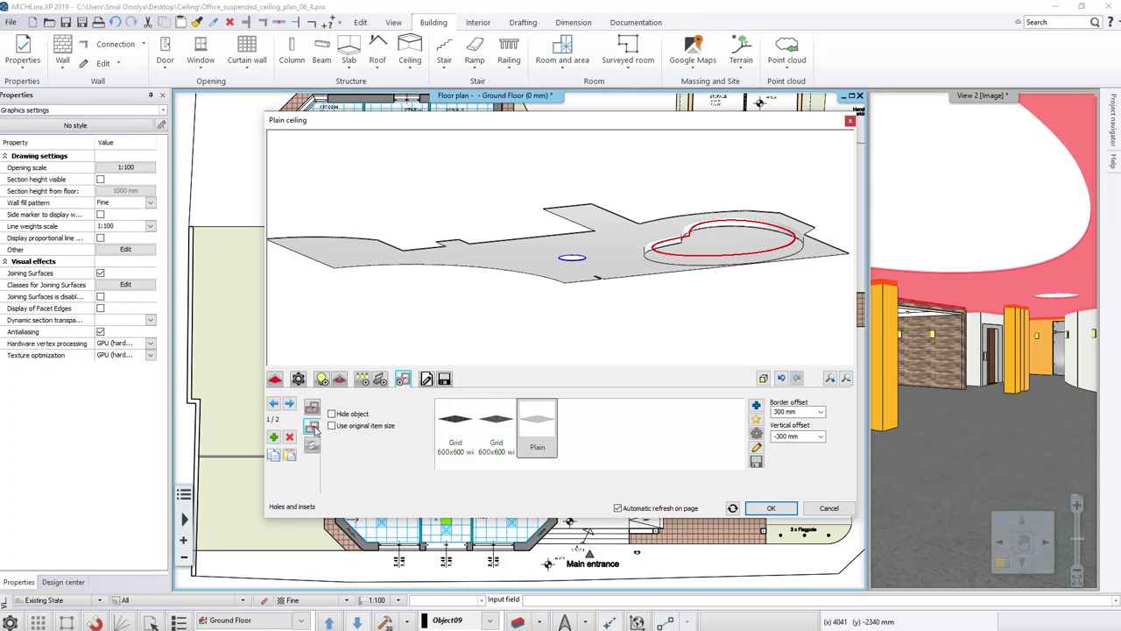
pyautogui.click(274, 403)
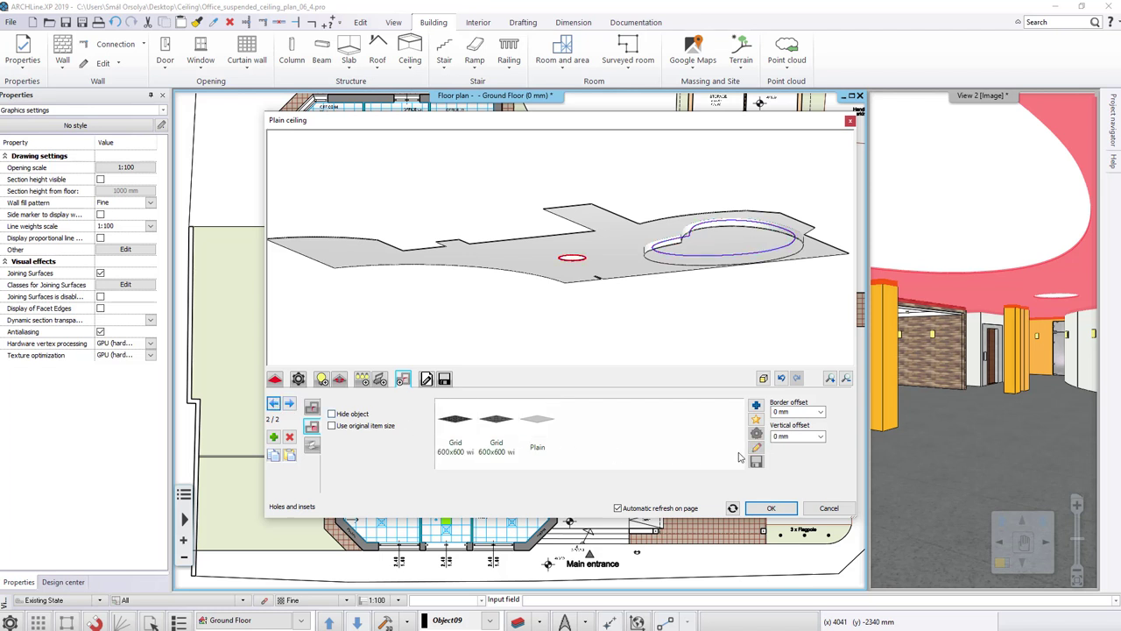
pyautogui.click(796, 439)
pyautogui.write('300')
pyautogui.click(546, 438)
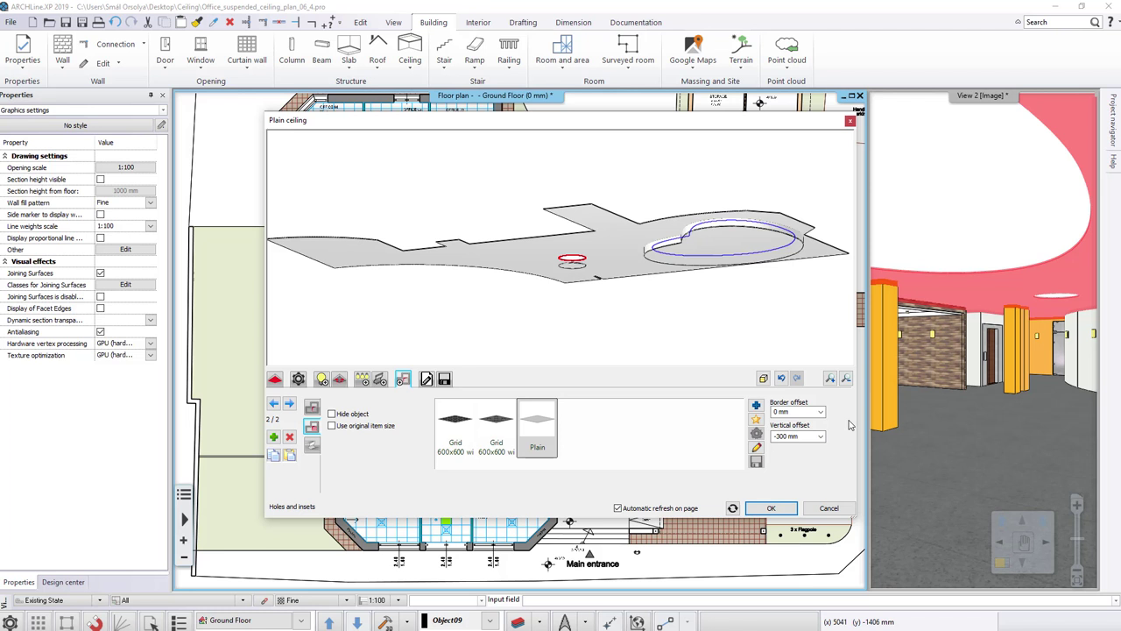
# Set the circular inset's border offset to 300 mm.
pyautogui.doubleClick(792, 412)
pyautogui.write('300')
pyautogui.press('Return')
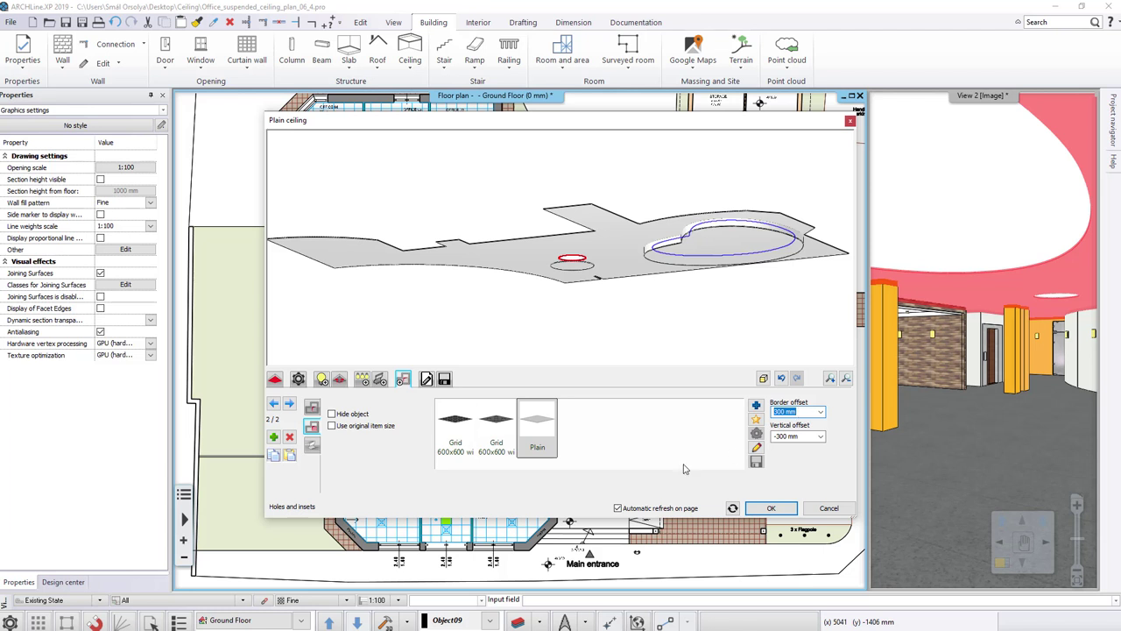
# Add the Simple border to the circular hole with a profile height of 300 mm, applied to this component only without saving.
pyautogui.click(312, 447)
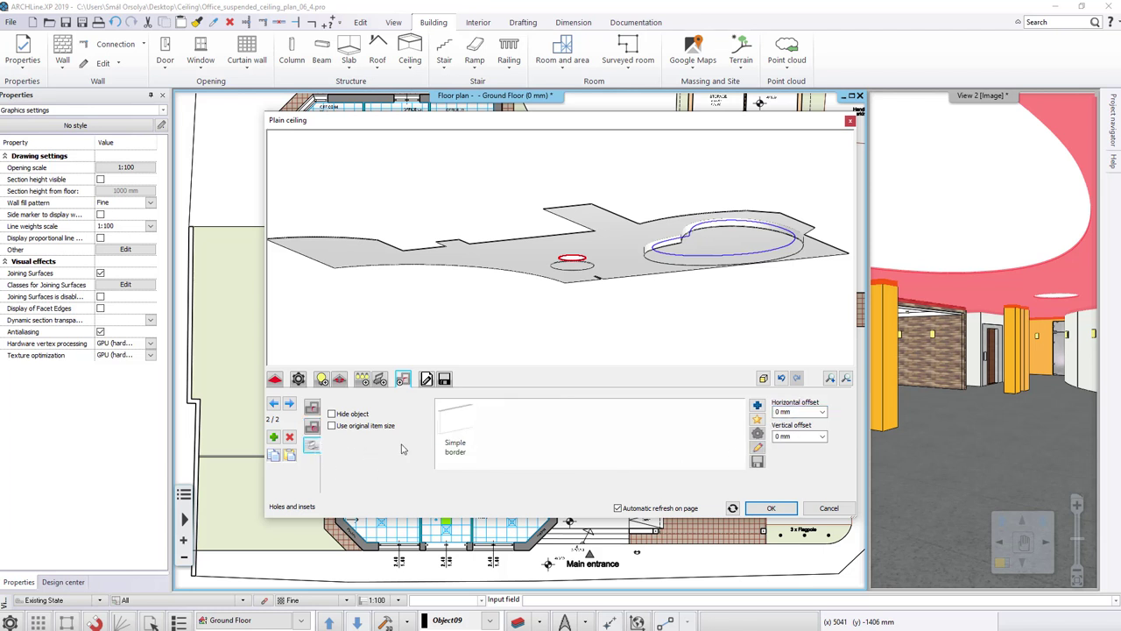
pyautogui.click(453, 430)
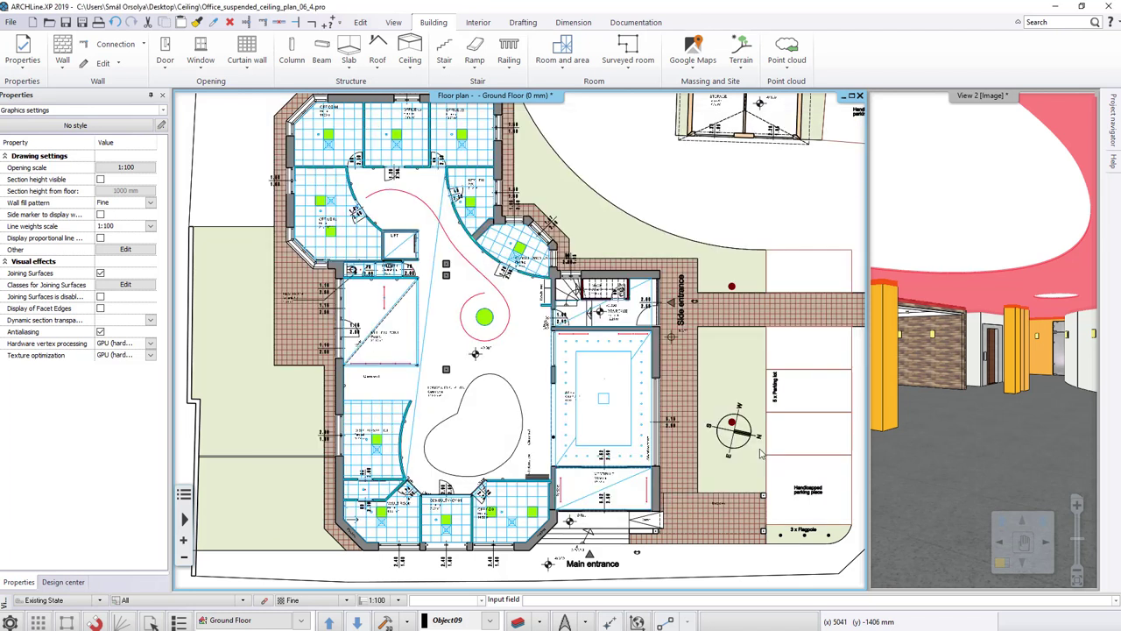
pyautogui.click(757, 447)
pyautogui.click(826, 435)
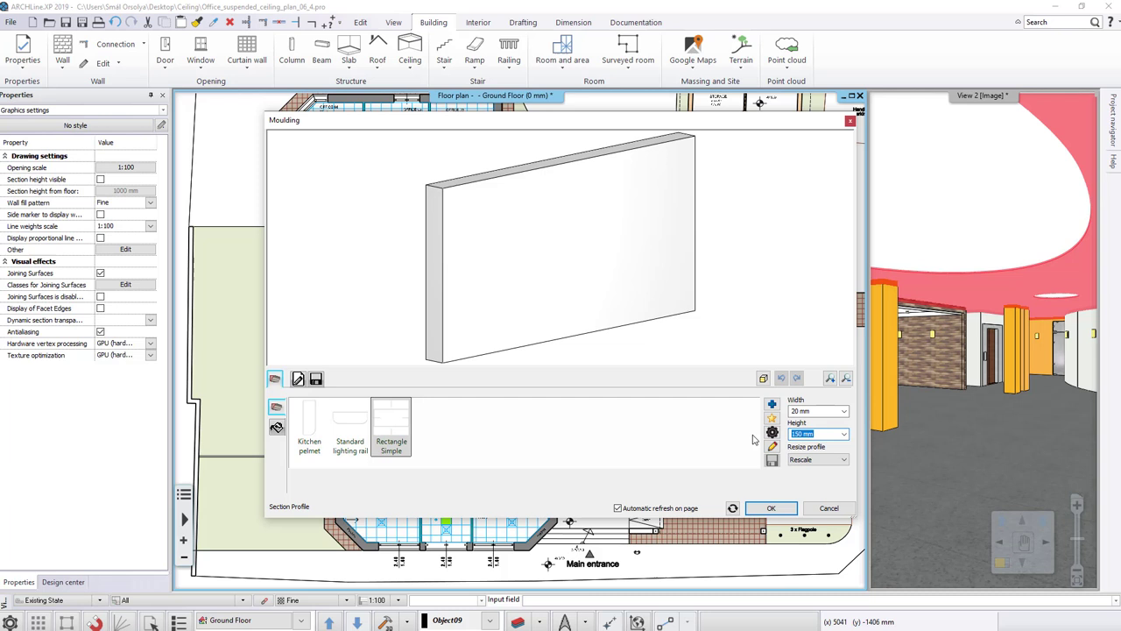
pyautogui.write('300')
pyautogui.click(751, 505)
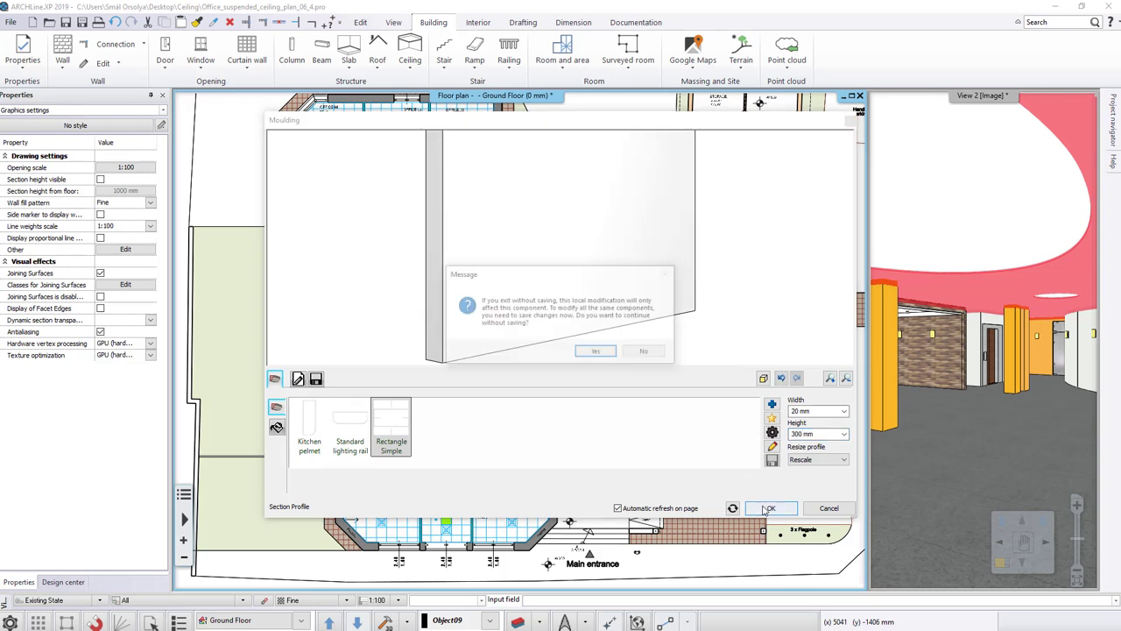
pyautogui.click(595, 357)
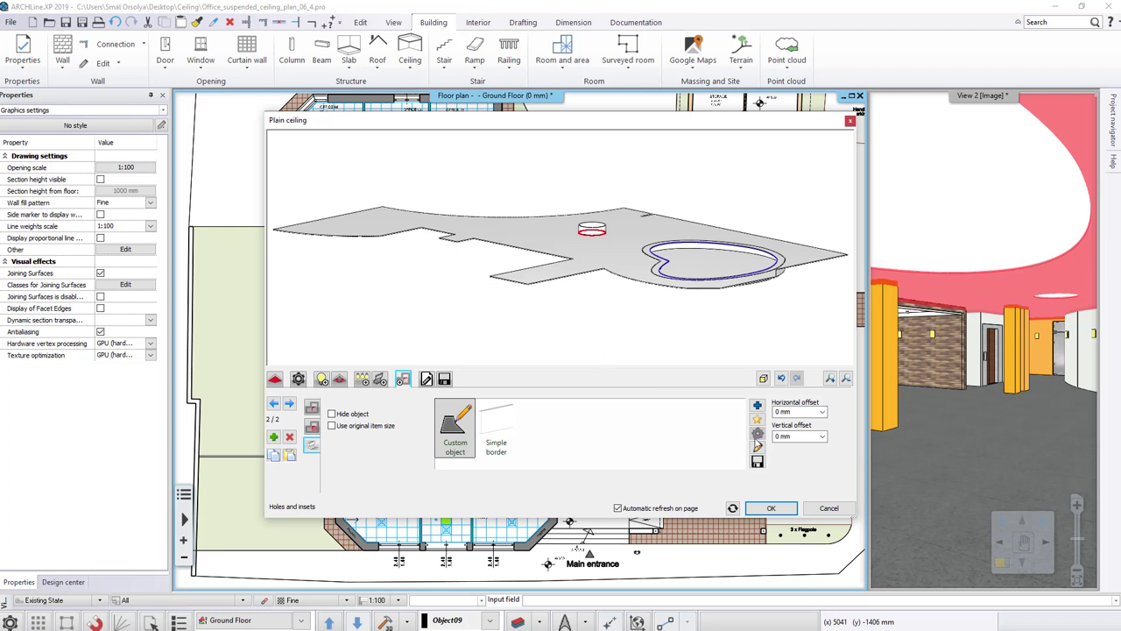
# Set the circular hole border's vertical offset to -280 mm and check the result in the preview.
pyautogui.click(811, 435)
pyautogui.write('-280')
pyautogui.press('Return')
pyautogui.moveTo(600, 300); pyautogui.dragTo(565, 273)
pyautogui.scroll(3, 555, 283)
pyautogui.scroll(2, 627, 287)
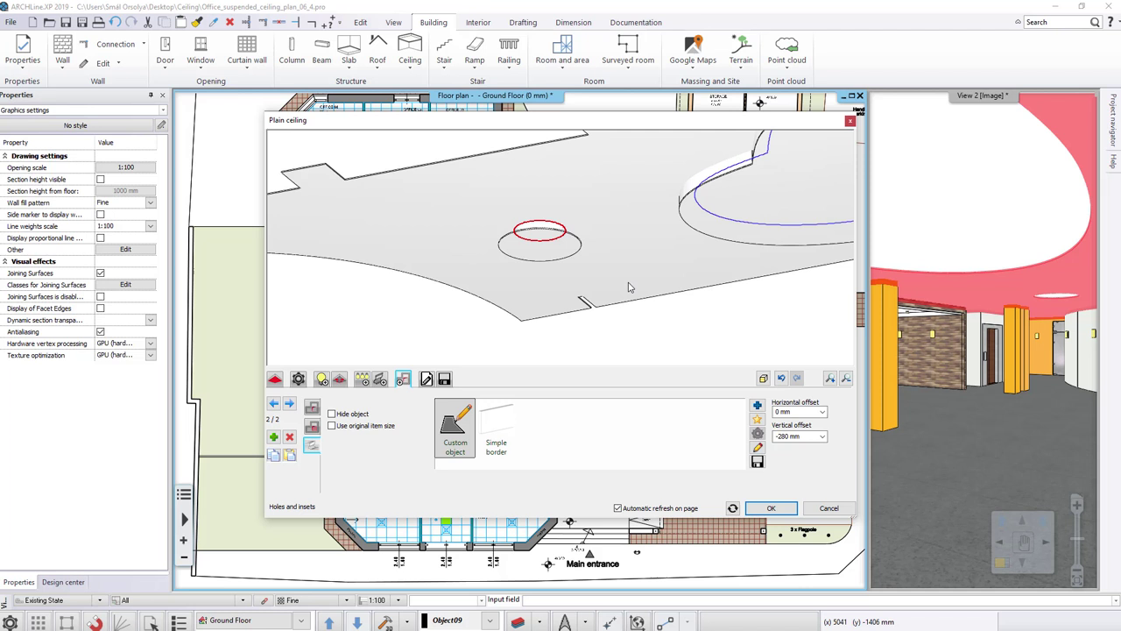
pyautogui.moveTo(639, 330)
pyautogui.mouseDown()
pyautogui.moveTo(596, 273)
pyautogui.moveTo(529, 267)
pyautogui.moveTo(630, 325)
pyautogui.moveTo(628, 294)
pyautogui.moveTo(630, 327)
pyautogui.mouseUp()
pyautogui.scroll(-3, 630, 325)
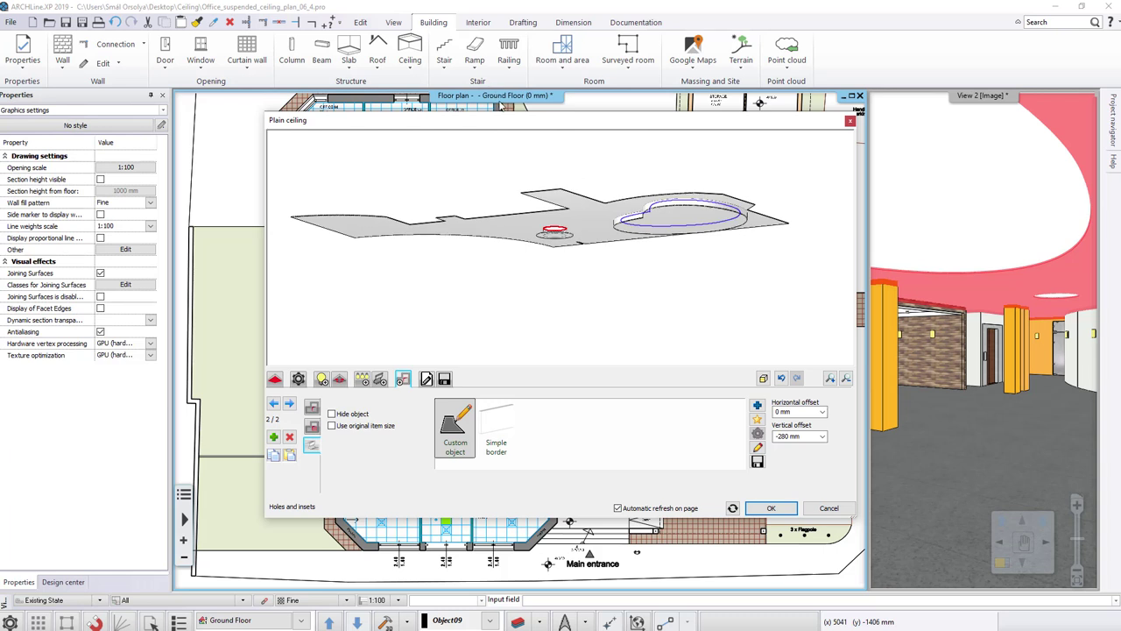
# Add a custom lighting path to the ceiling from the red spiral curve around the circular hole on the floor plan.
pyautogui.moveTo(501, 125); pyautogui.dragTo(525, 388)
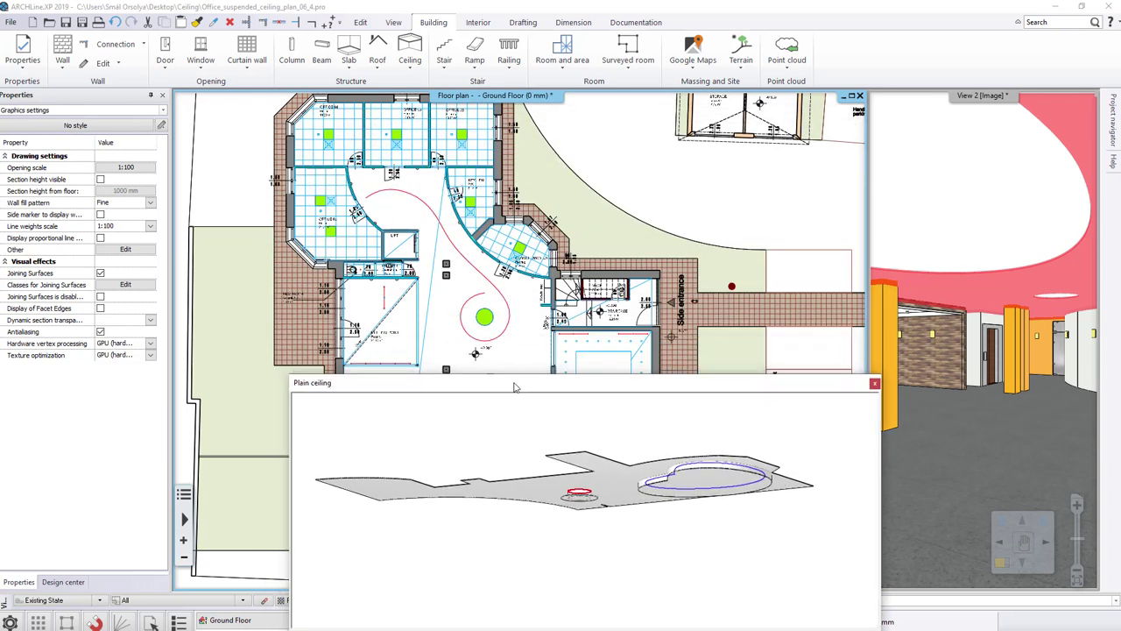
pyautogui.moveTo(514, 385); pyautogui.dragTo(474, 89)
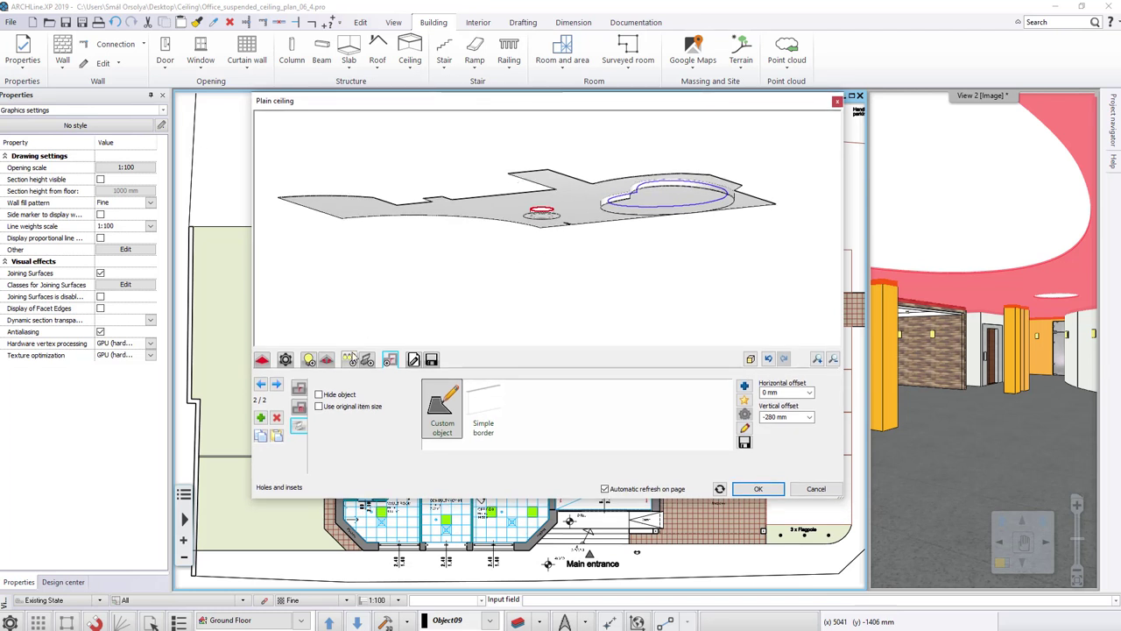
pyautogui.click(350, 359)
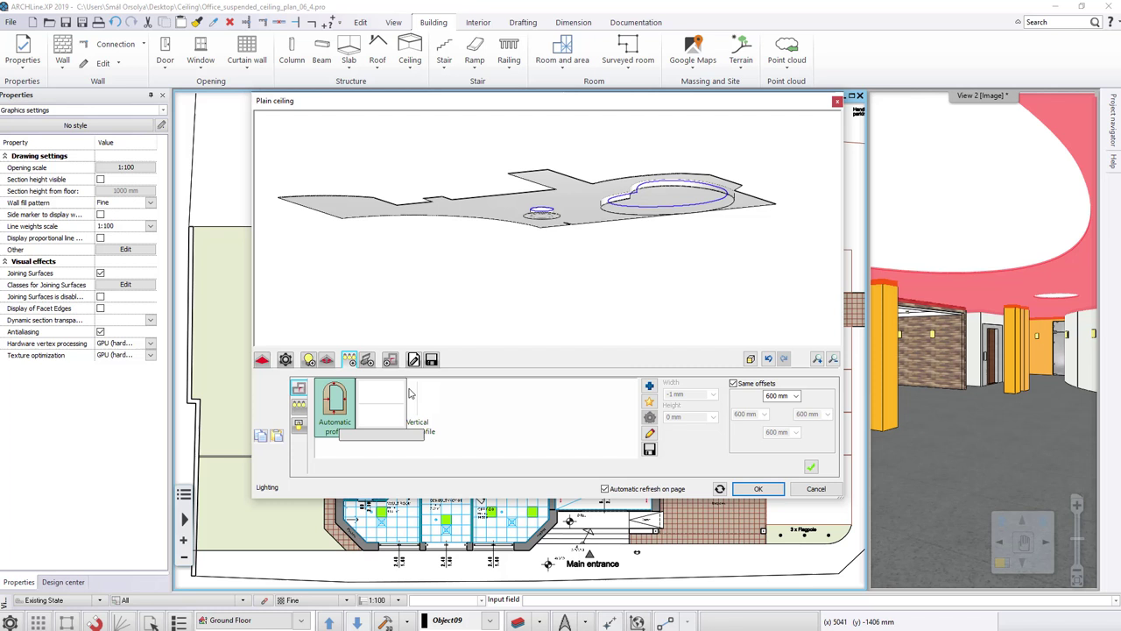
pyautogui.click(649, 401)
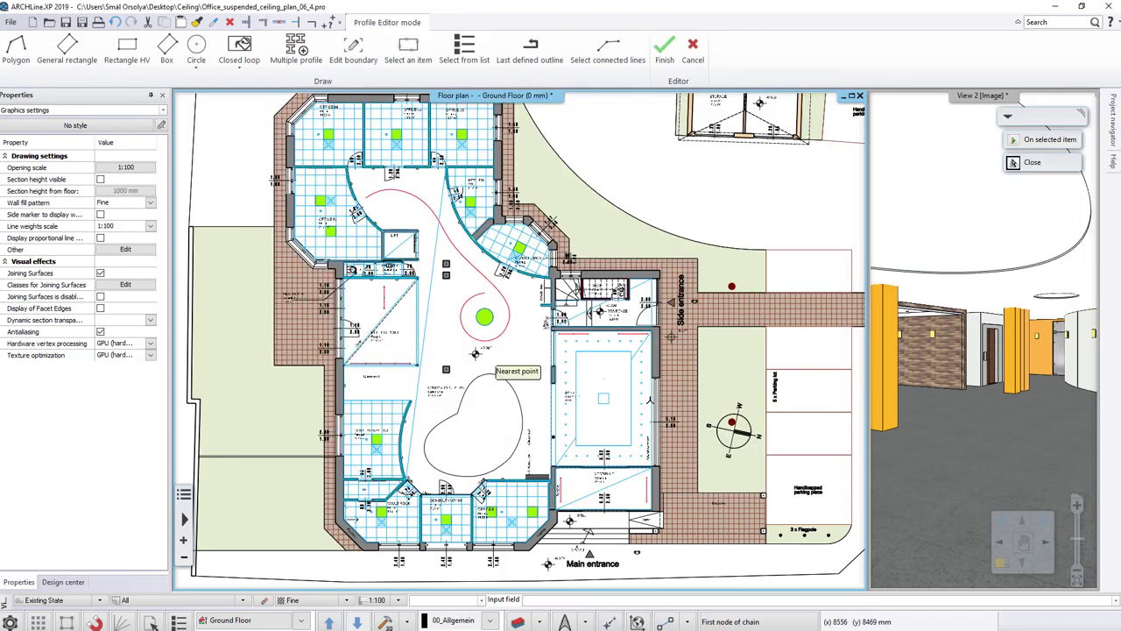
pyautogui.click(407, 59)
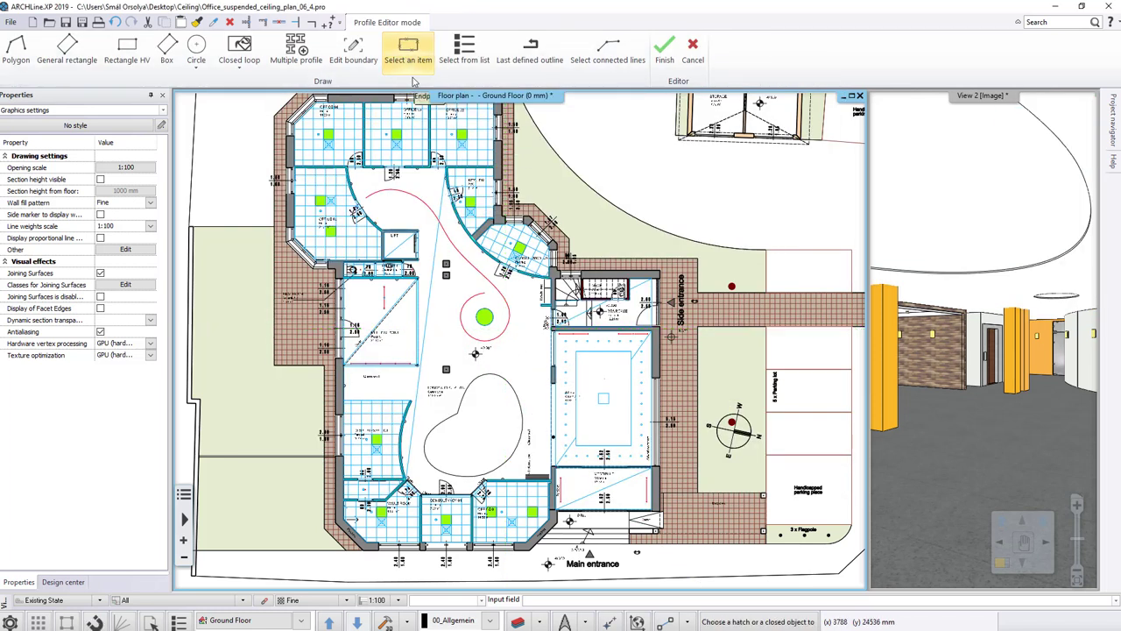
pyautogui.click(510, 317)
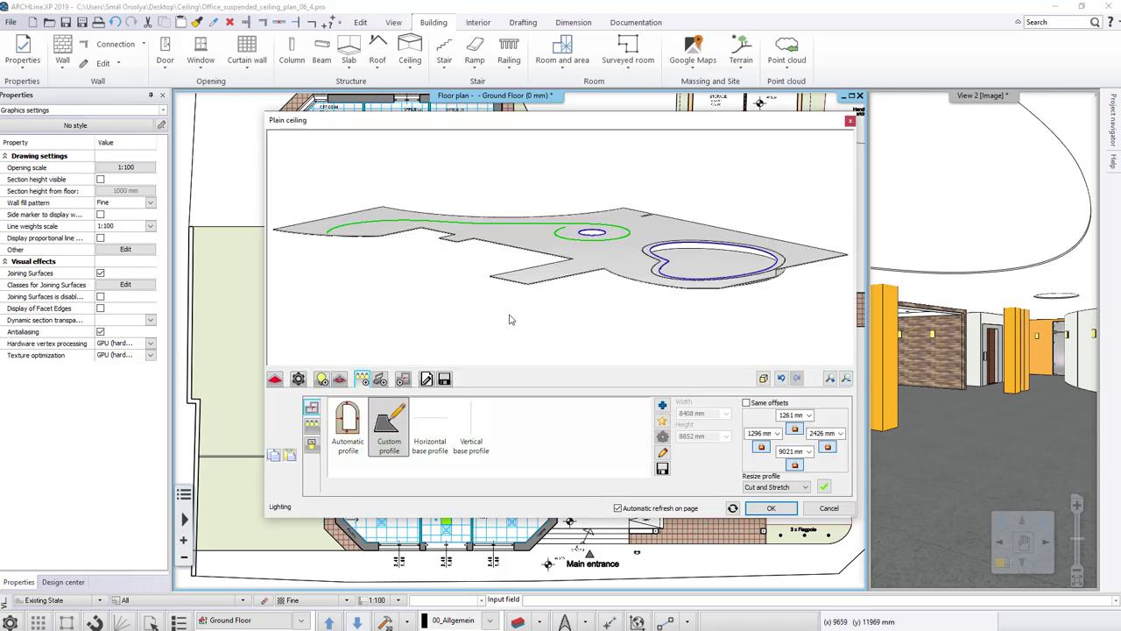
pyautogui.moveTo(510, 319); pyautogui.dragTo(546, 243)
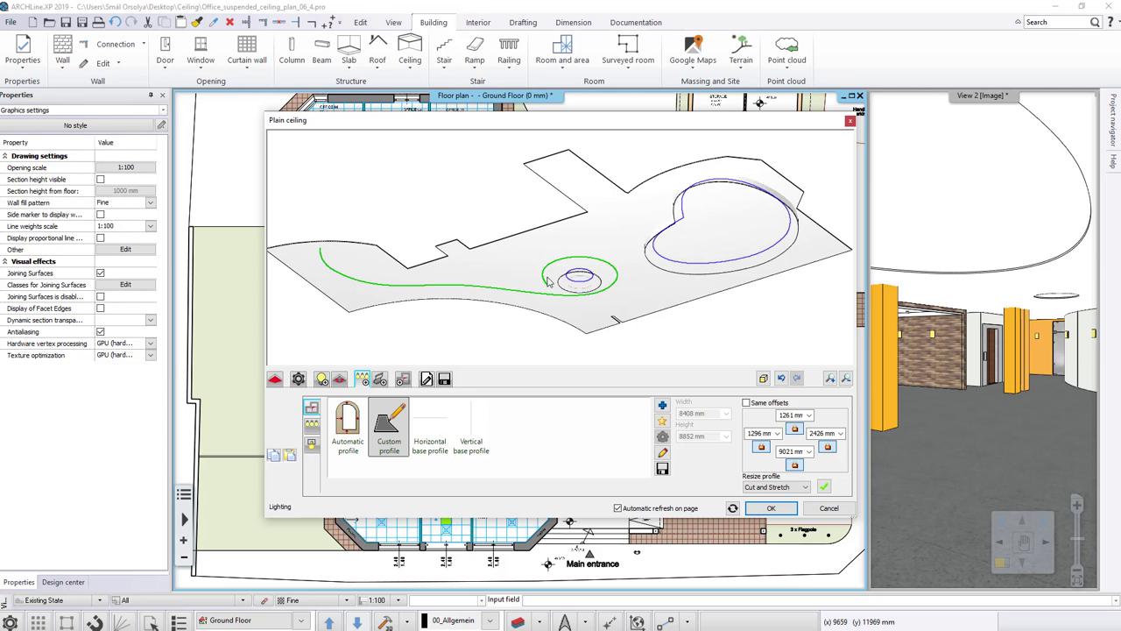
pyautogui.click(825, 486)
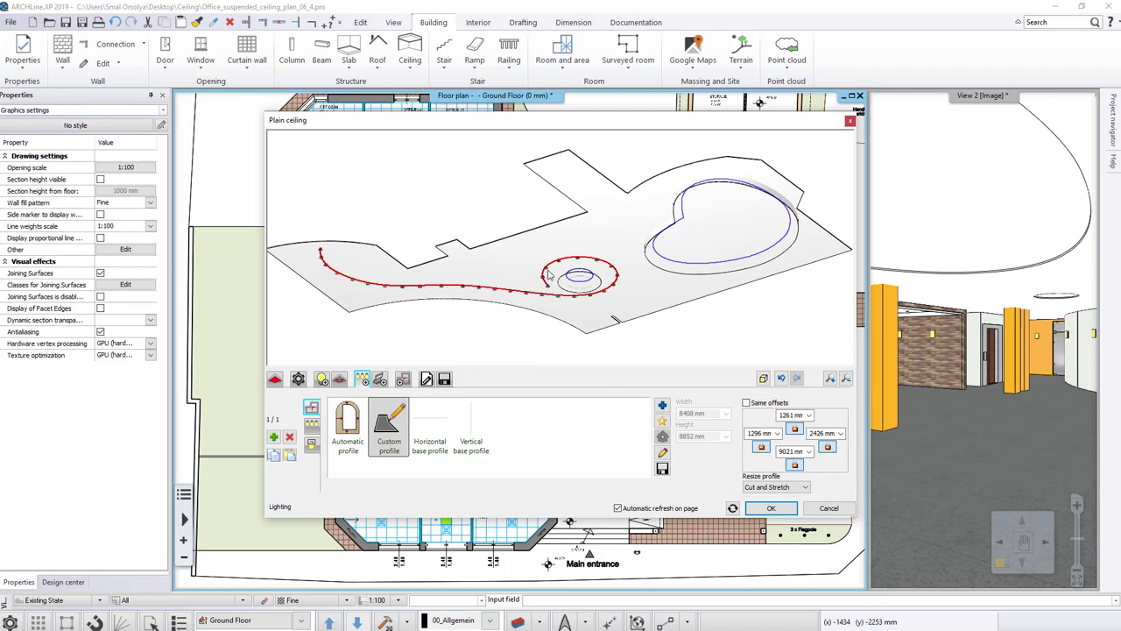
# Turn off the default lamp setting for the lighting path and assign it the Series of spot lamps 600mm object.
pyautogui.click(312, 425)
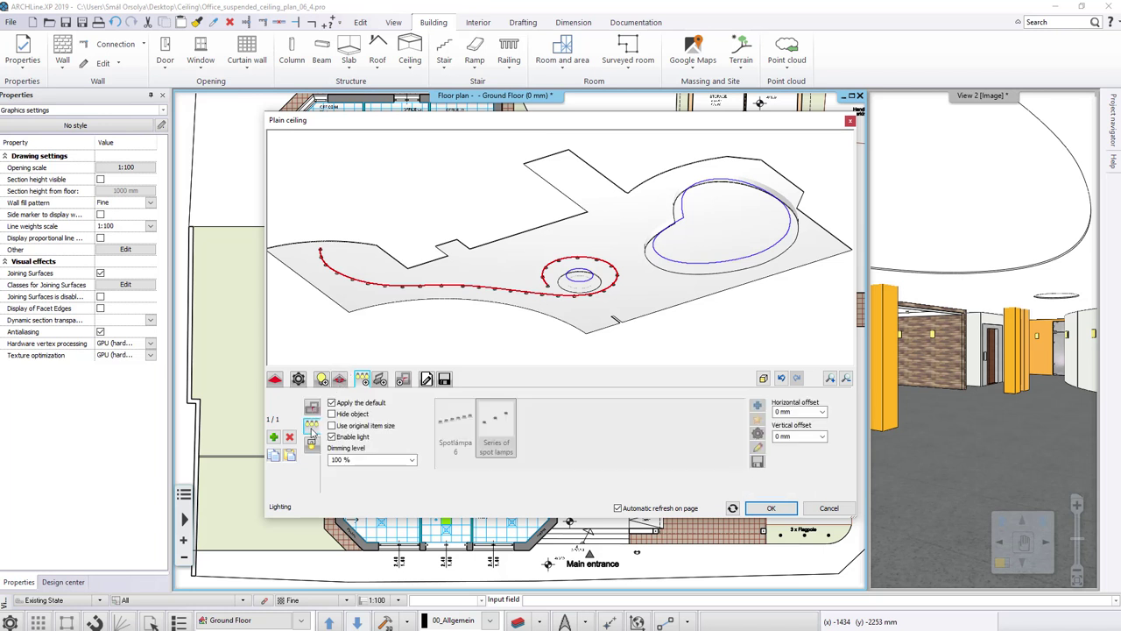
pyautogui.click(353, 404)
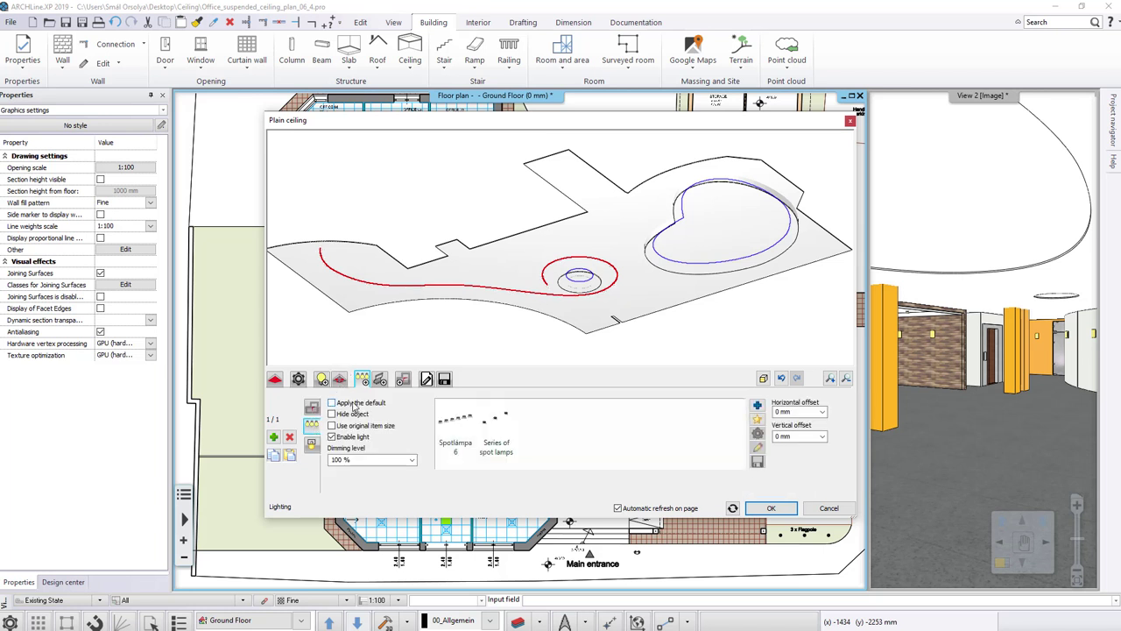
pyautogui.click(504, 437)
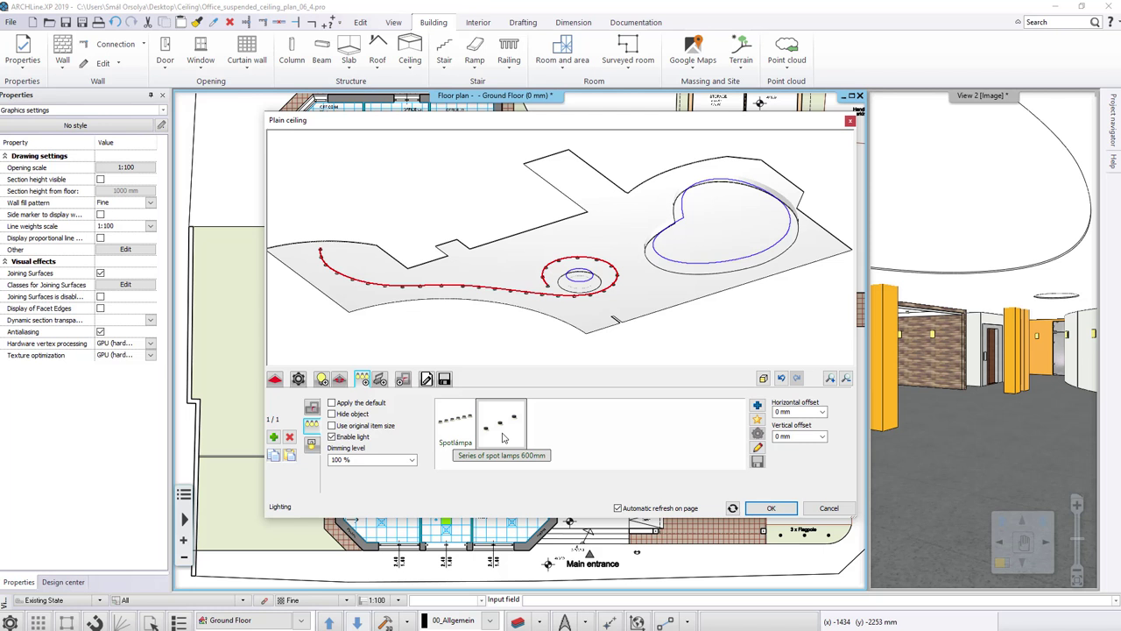
# Set the spot lamps' distribution distance to 1000 mm, applied to this component only without saving, and check the preview.
pyautogui.click(757, 448)
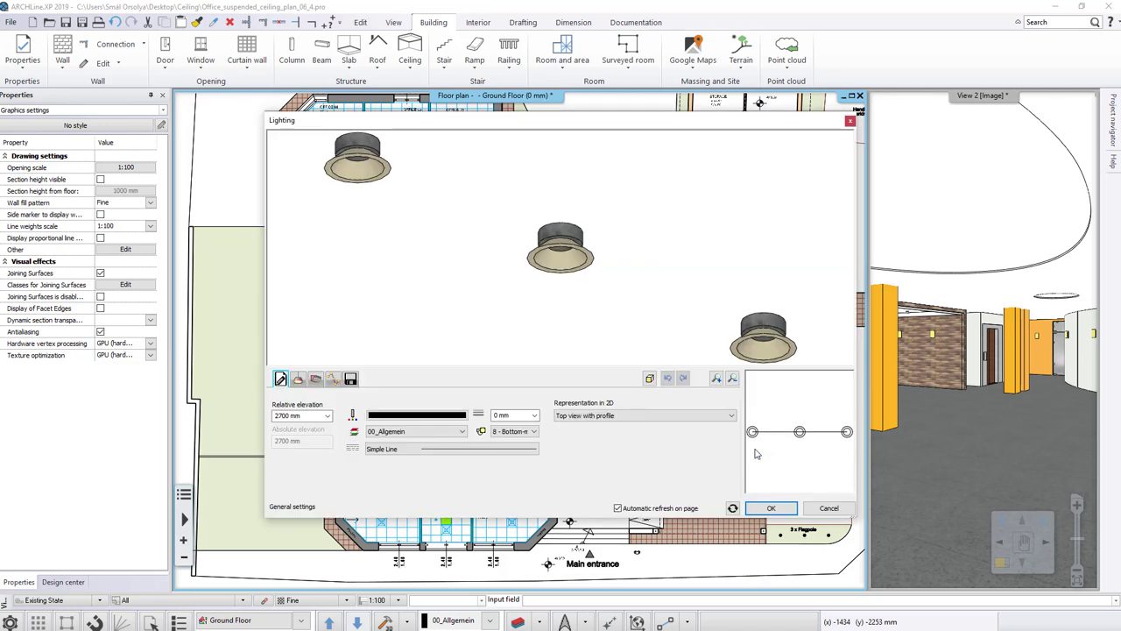
pyautogui.click(334, 379)
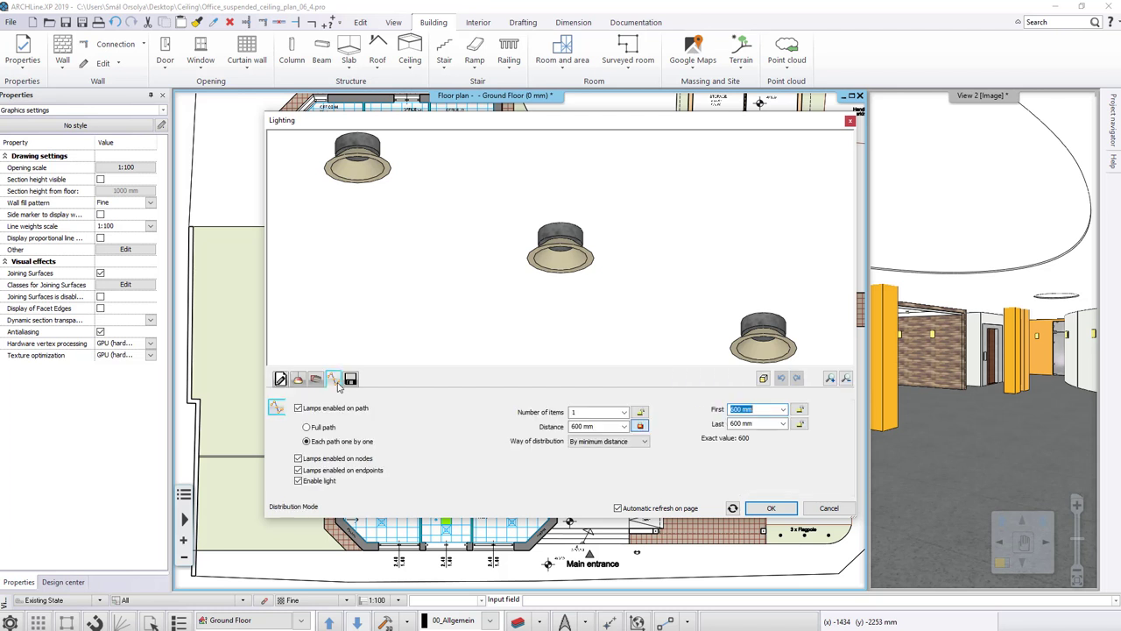
pyautogui.click(578, 426)
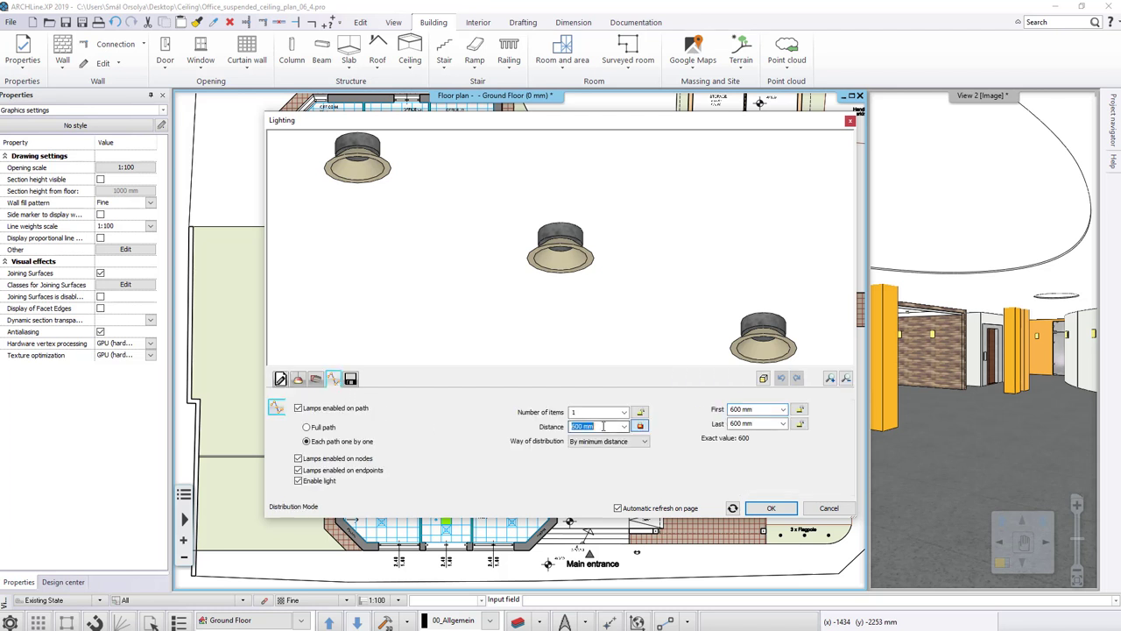
pyautogui.write('1000')
pyautogui.click(732, 508)
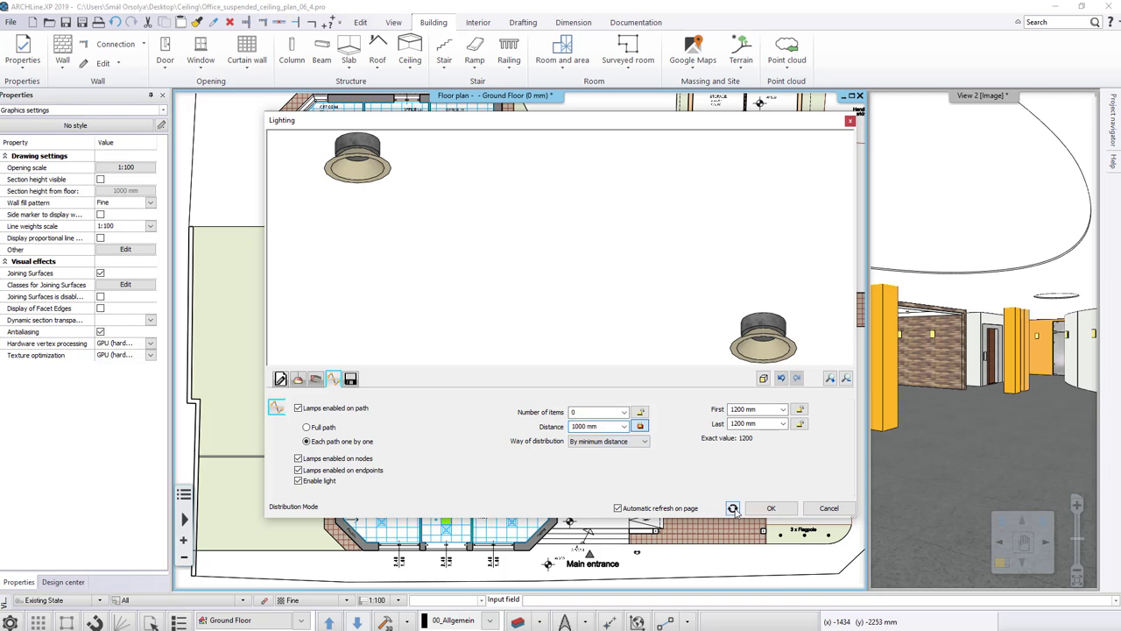
pyautogui.click(769, 509)
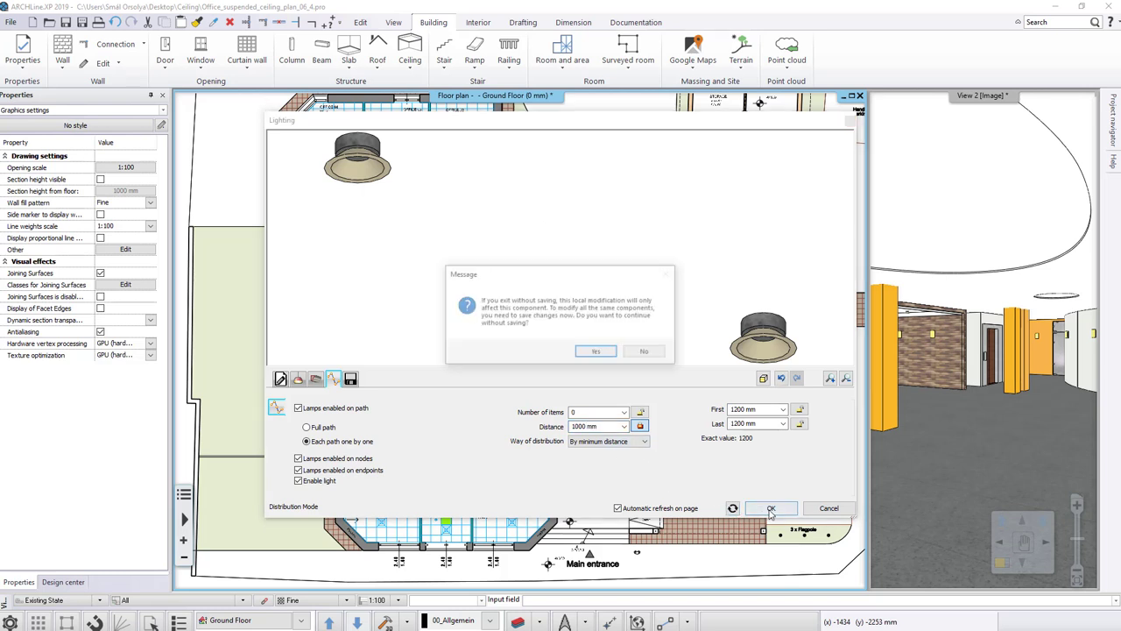
pyautogui.click(595, 353)
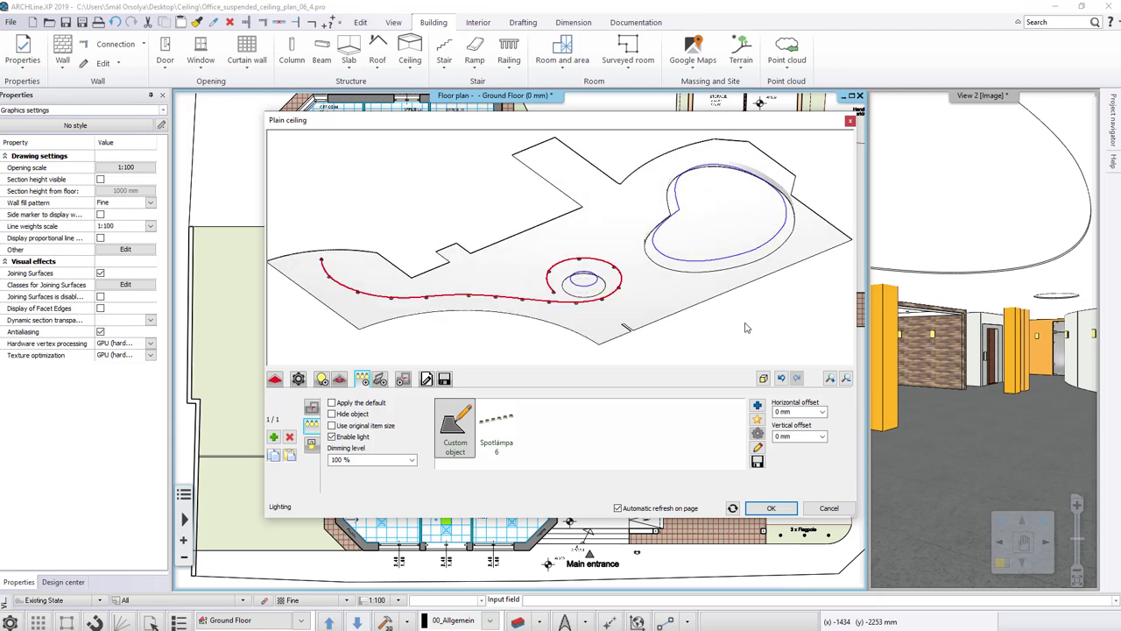
pyautogui.moveTo(747, 337); pyautogui.dragTo(747, 297)
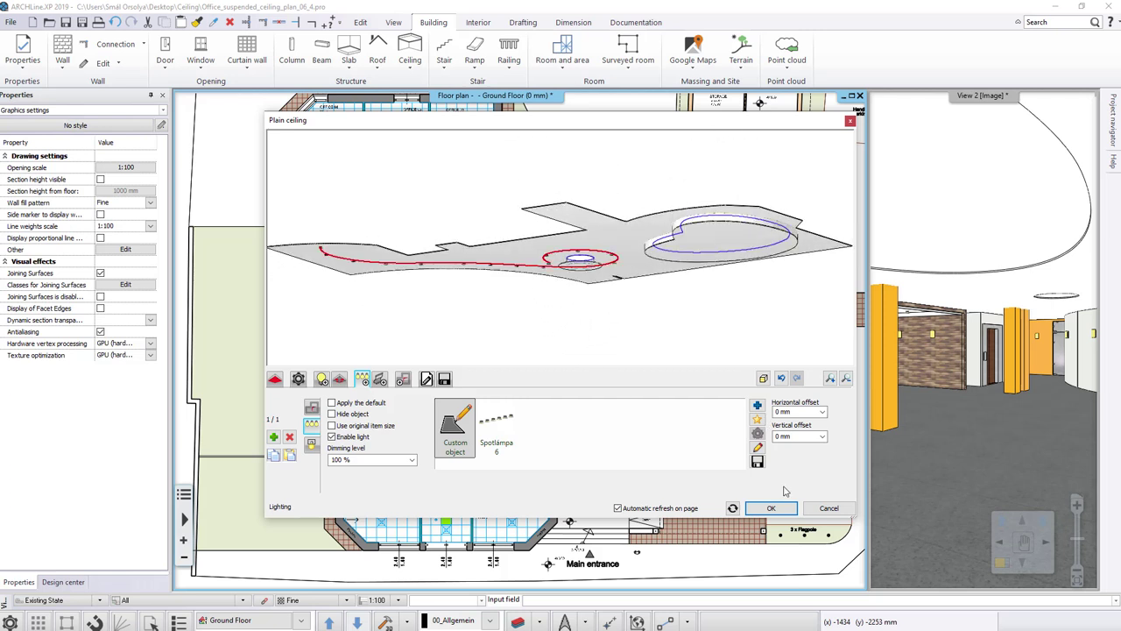